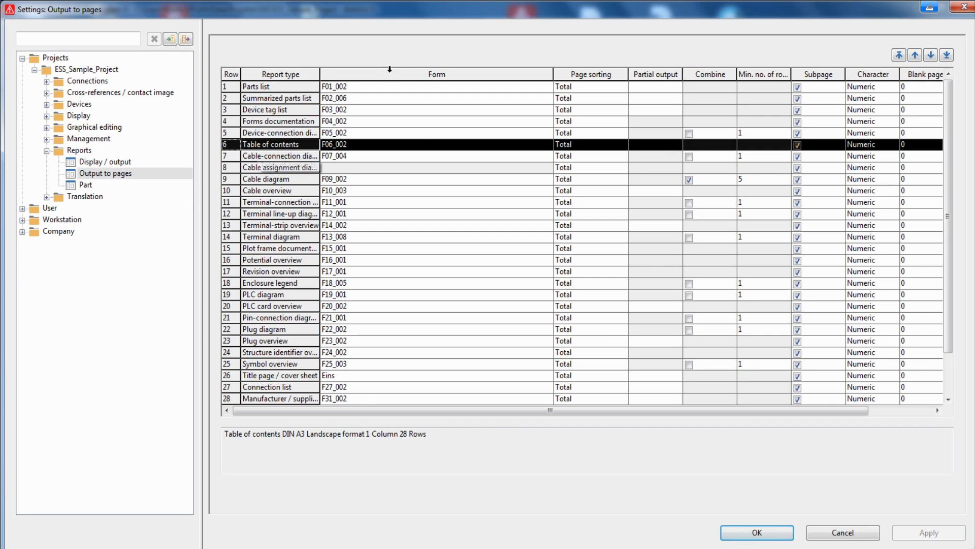
# - Compare the available table of contents forms with the preview enabled and assign F06_001.f06 to the Table of contents report type
pyautogui.click(548, 145)
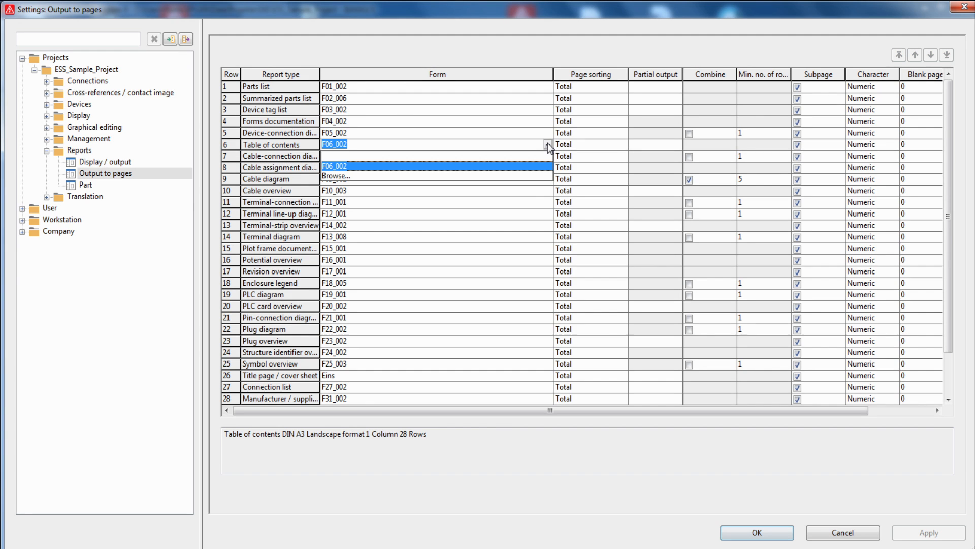
pyautogui.click(539, 175)
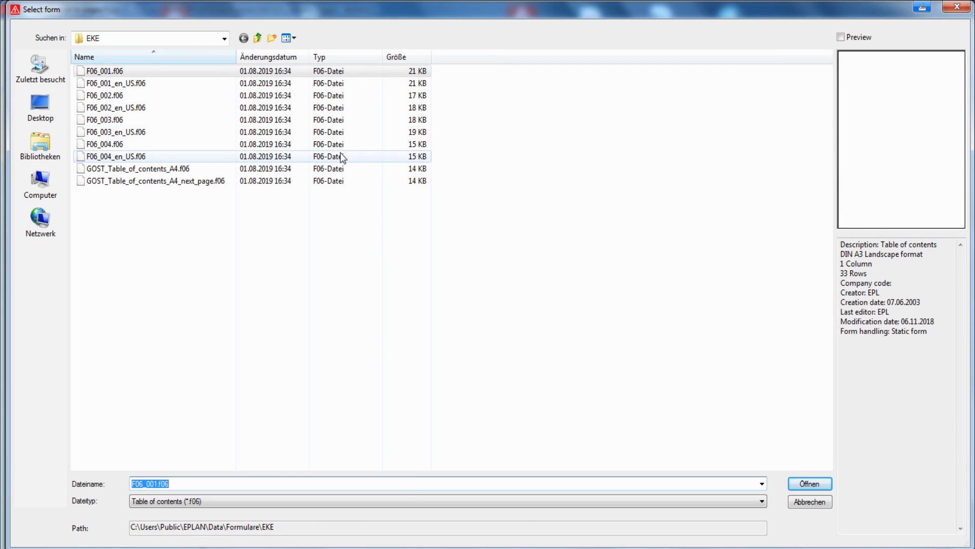
pyautogui.click(841, 37)
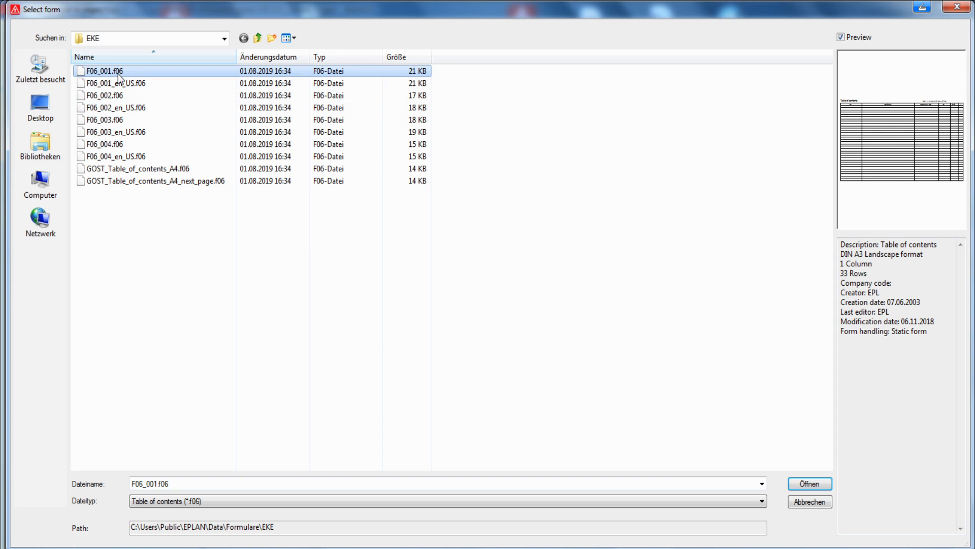
pyautogui.click(120, 99)
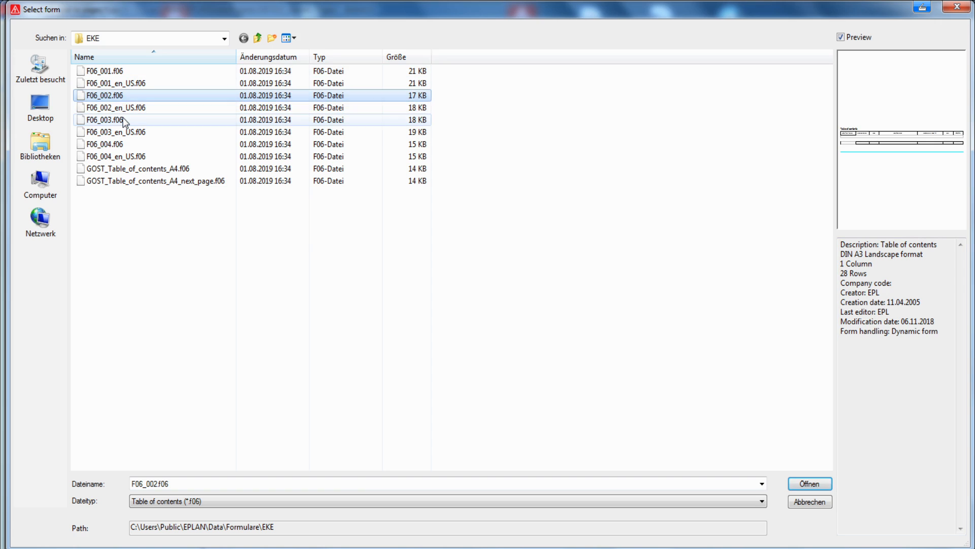
pyautogui.click(124, 121)
pyautogui.click(115, 144)
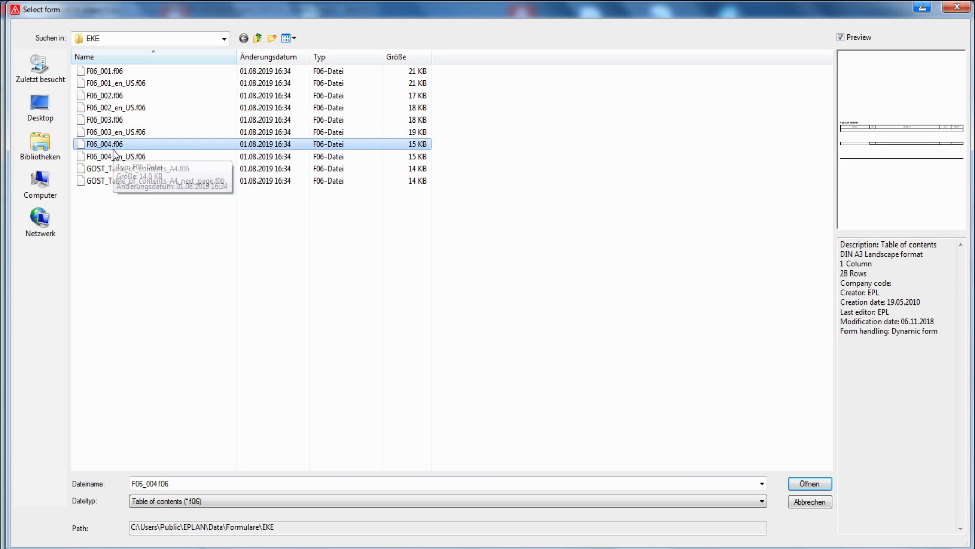
pyautogui.click(99, 75)
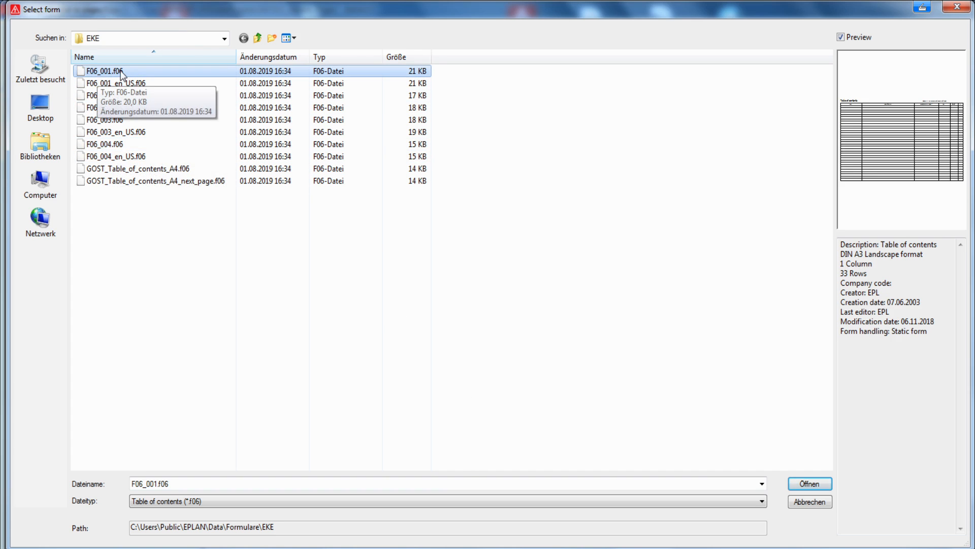
pyautogui.click(810, 483)
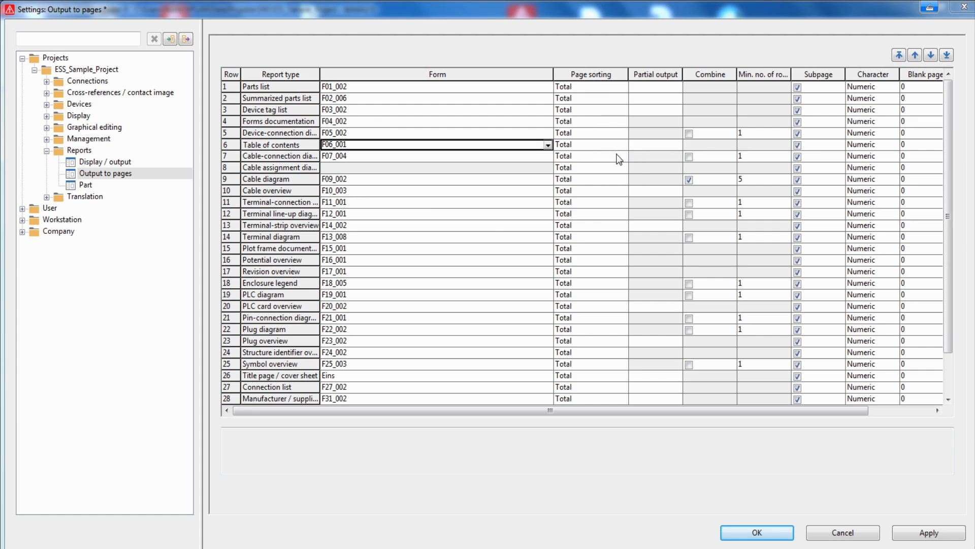
# - Accept Total as the page sorting for the table of contents and confirm the output settings
pyautogui.doubleClick(588, 148)
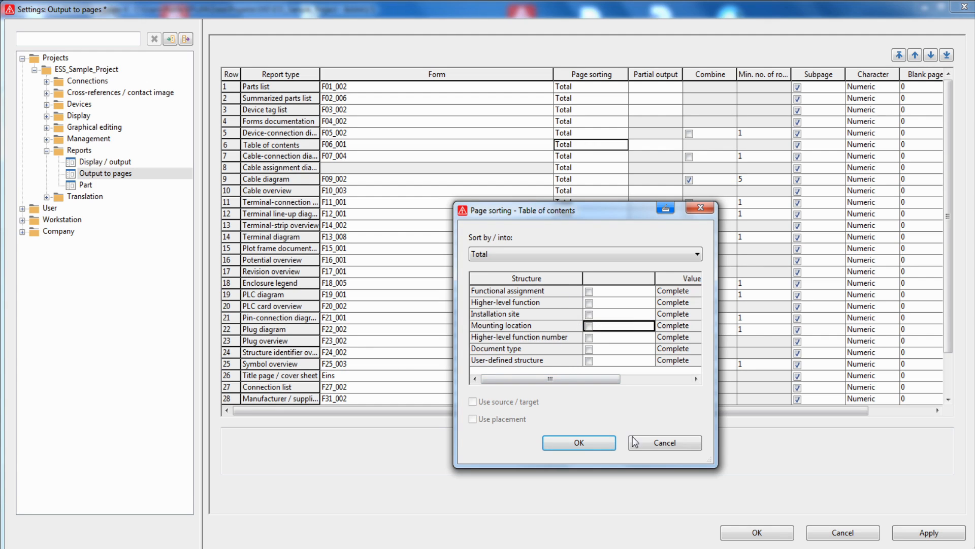
pyautogui.click(592, 441)
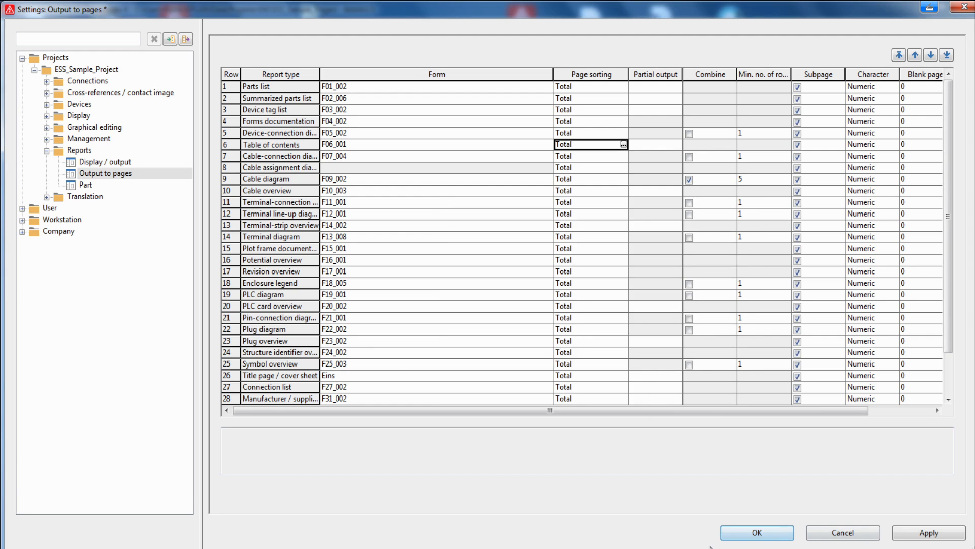
pyautogui.click(755, 532)
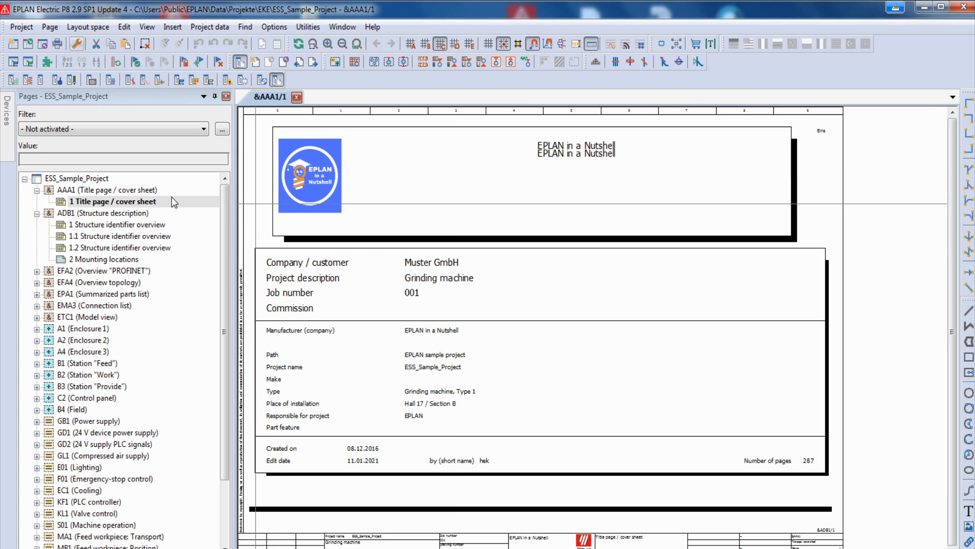
# - Open the report templates of ESS_Sample_Project
pyautogui.click(97, 179)
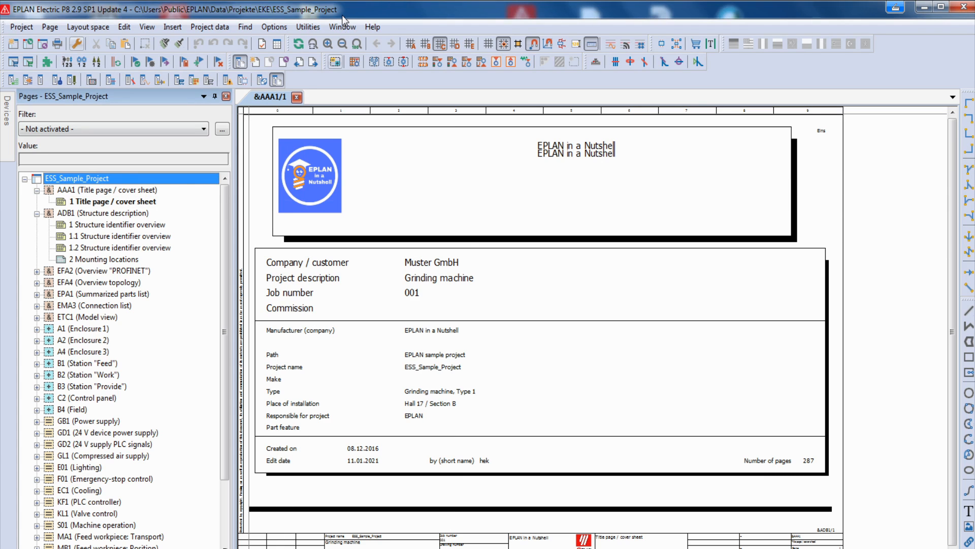
pyautogui.click(308, 27)
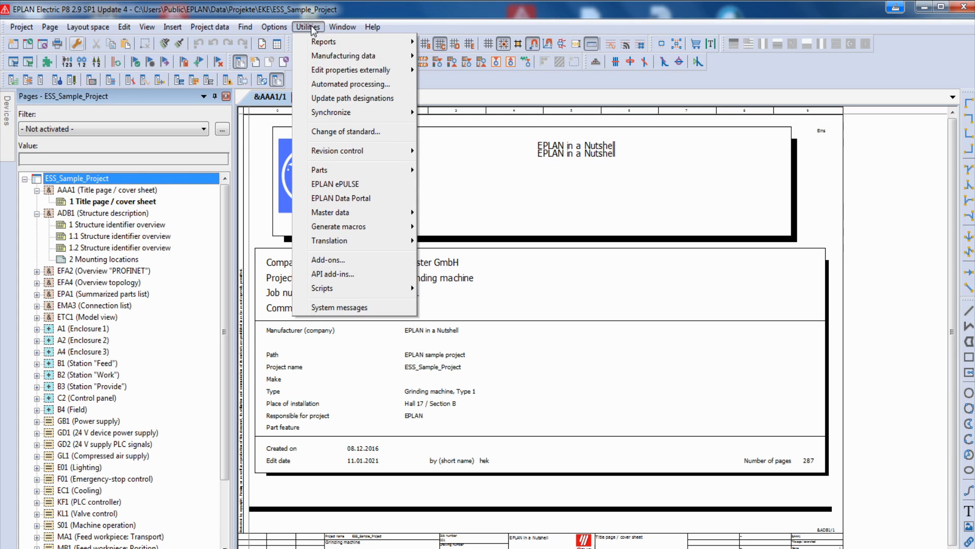
pyautogui.moveTo(325, 43)
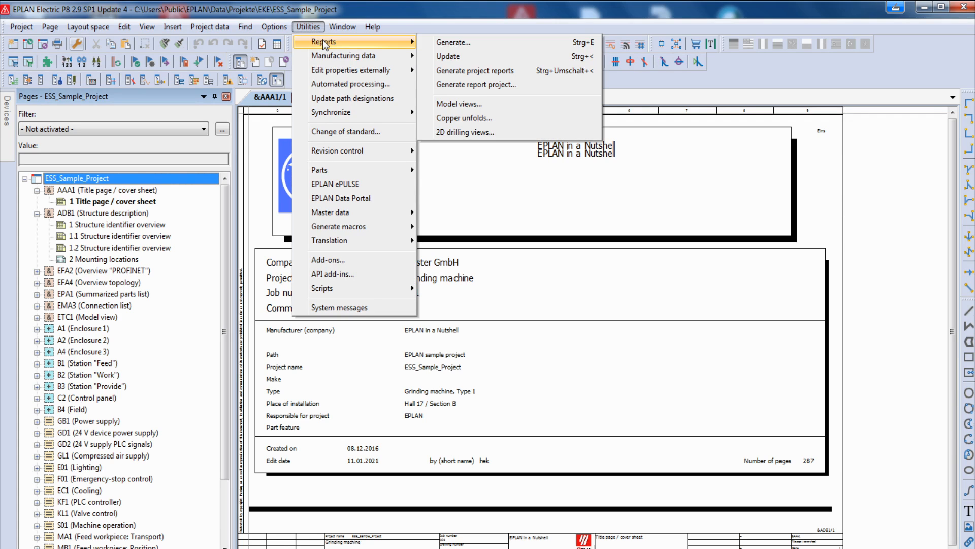
pyautogui.click(438, 43)
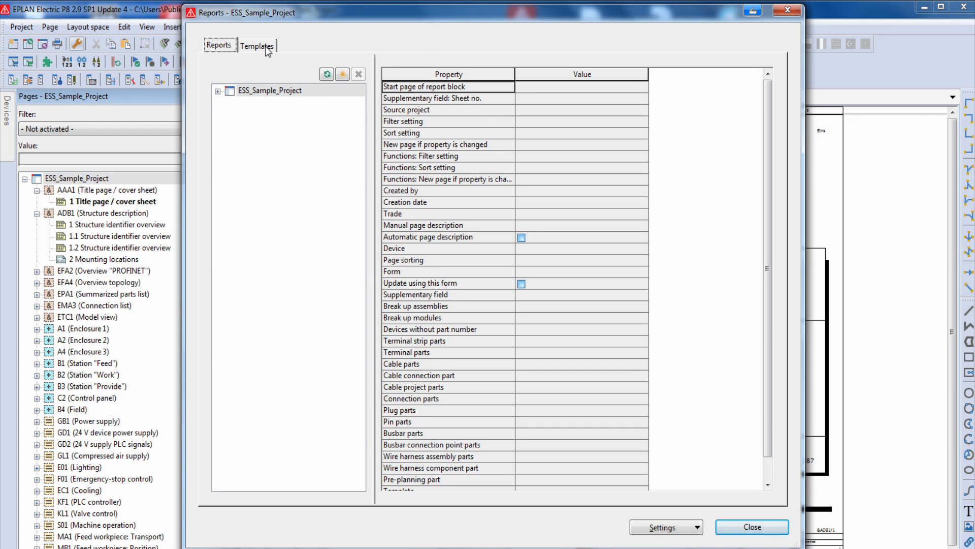
pyautogui.click(267, 48)
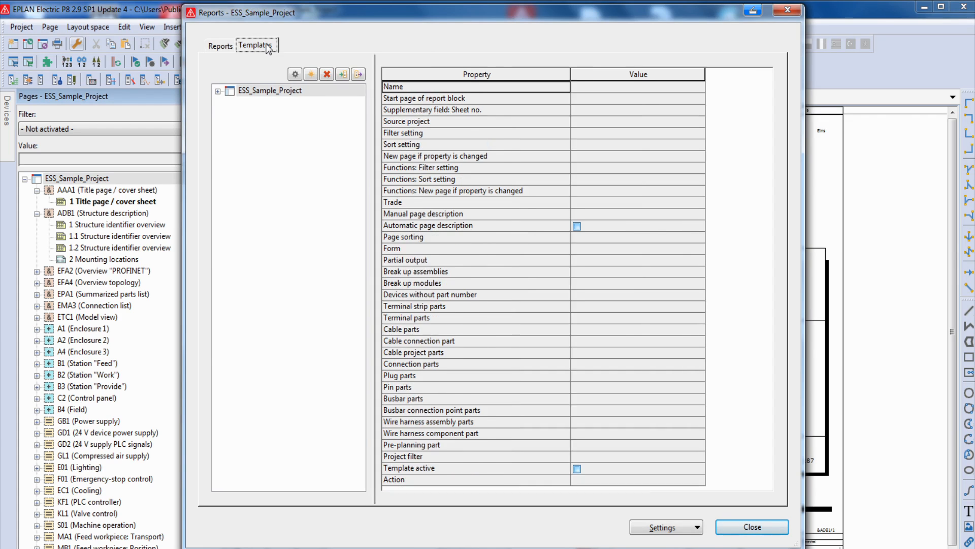
# - Create a new report template of type Table of contents, leaving filter, sorting and deviating form unset
pyautogui.click(311, 75)
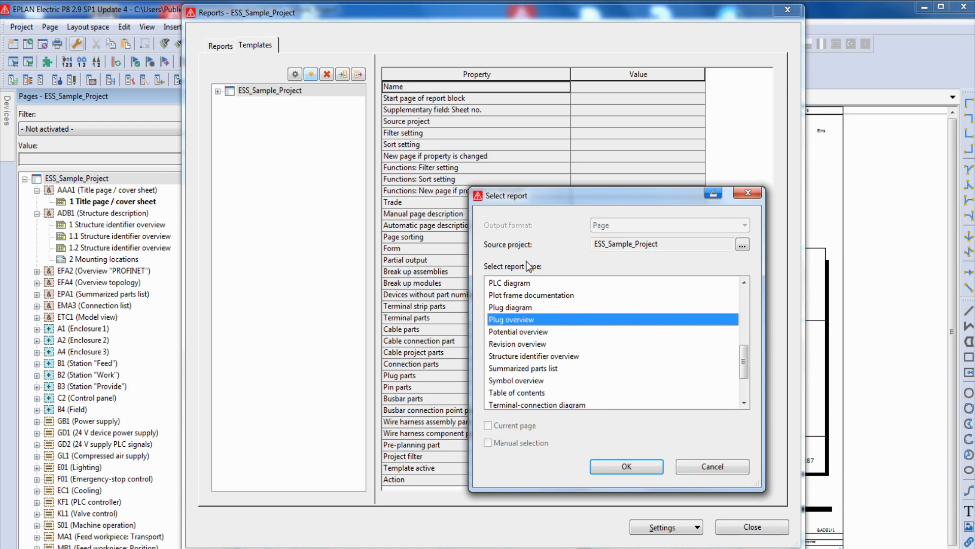
pyautogui.click(505, 308)
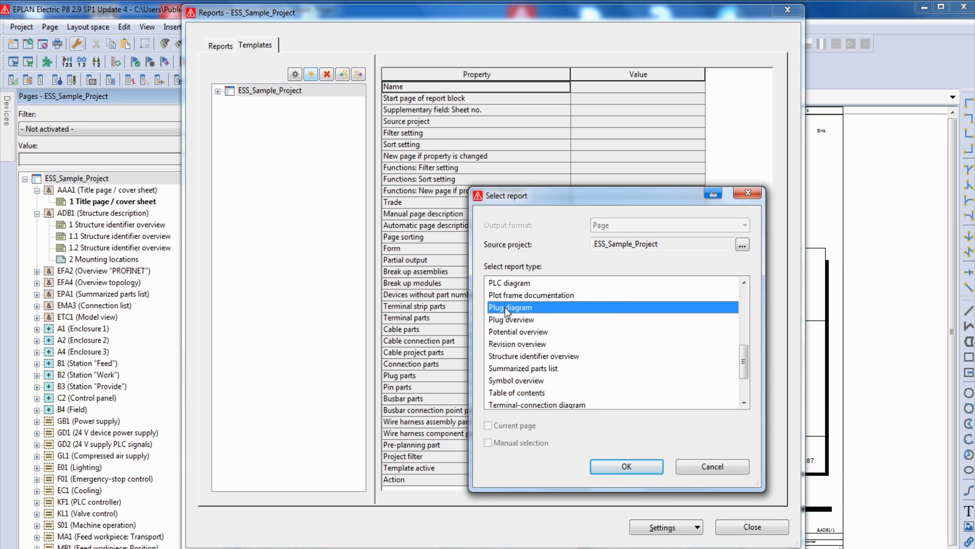
pyautogui.scroll(-2, 504, 307)
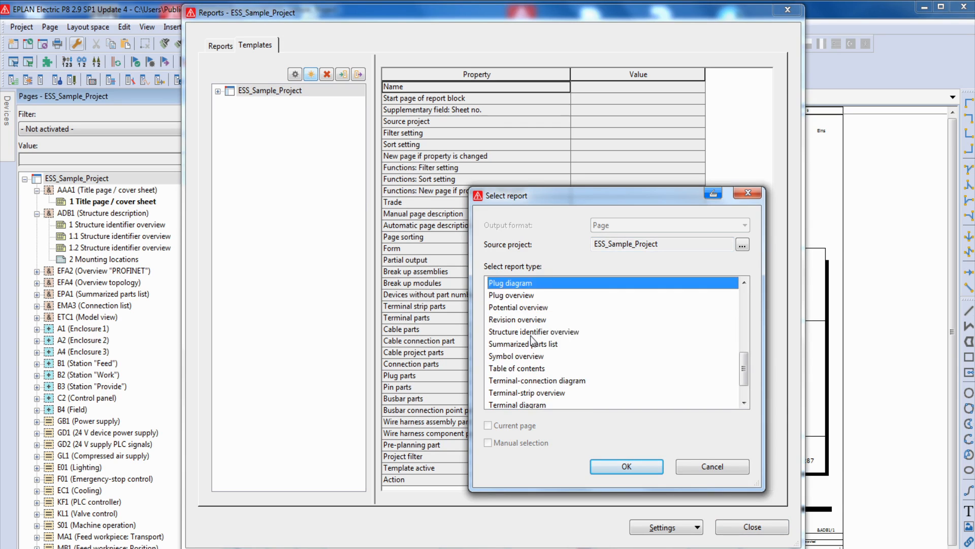
pyautogui.click(516, 333)
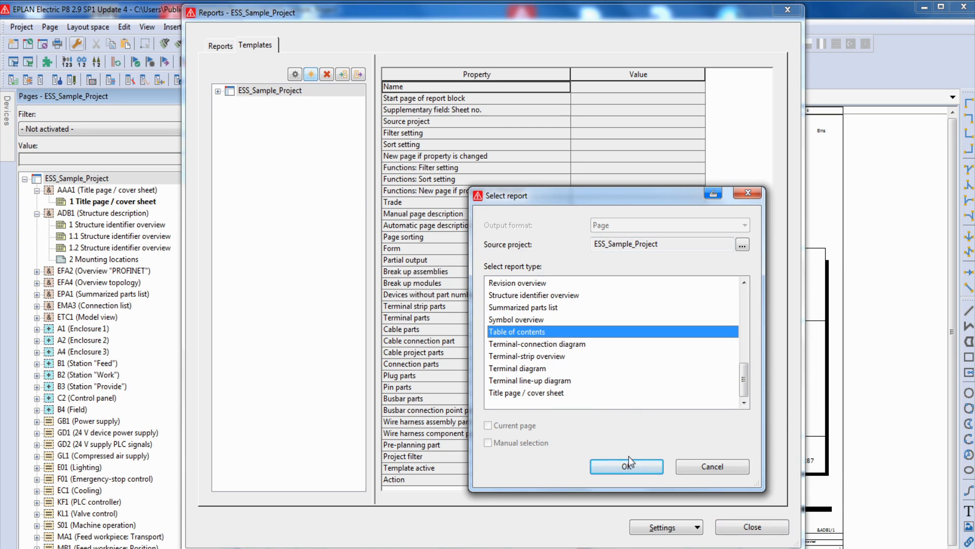
pyautogui.click(621, 467)
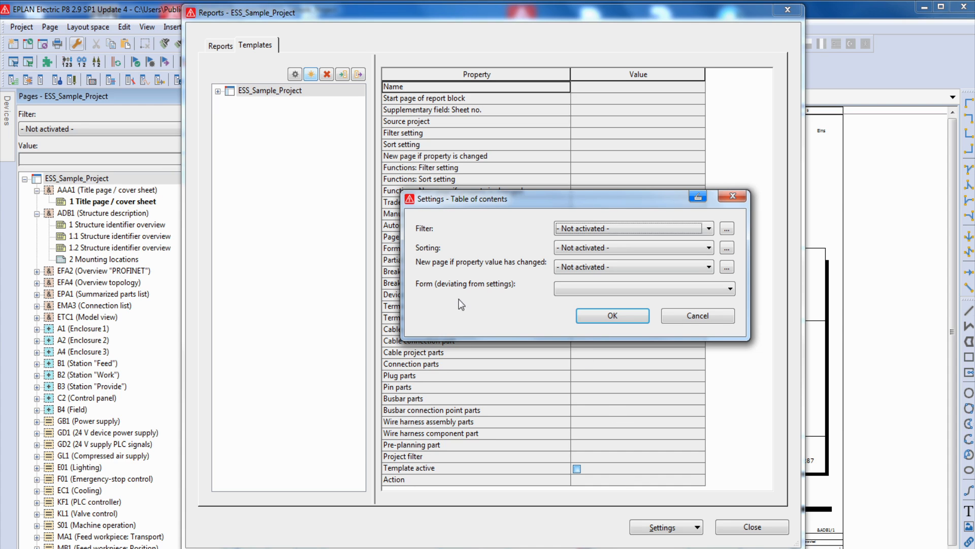
pyautogui.click(601, 315)
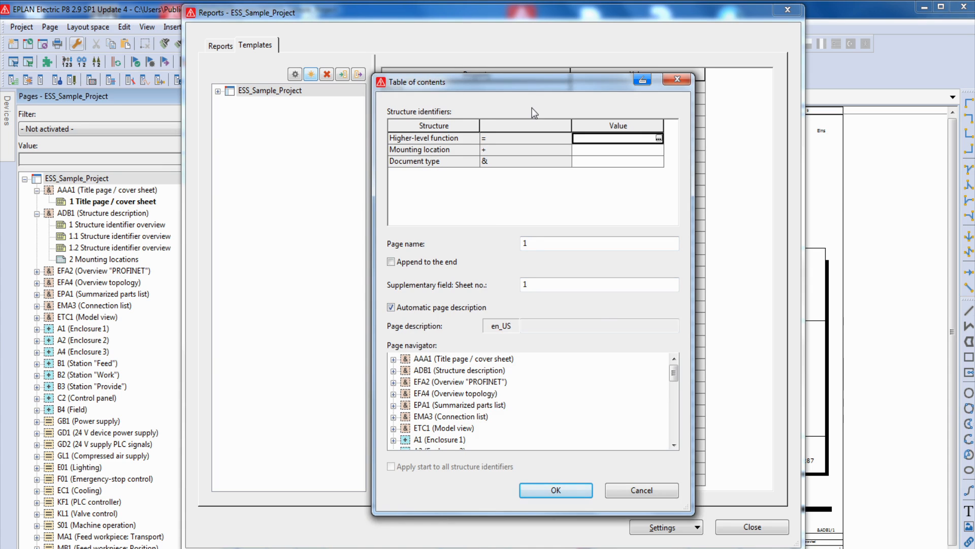
# - Assign document type AAB1 to the table of contents template, keeping page name 1 and the automatic page description
pyautogui.click(459, 159)
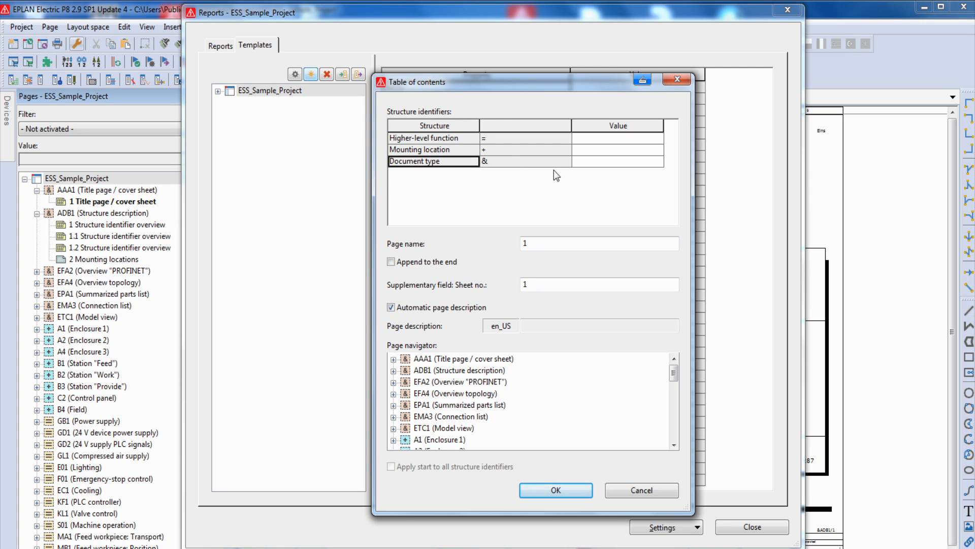
pyautogui.click(635, 163)
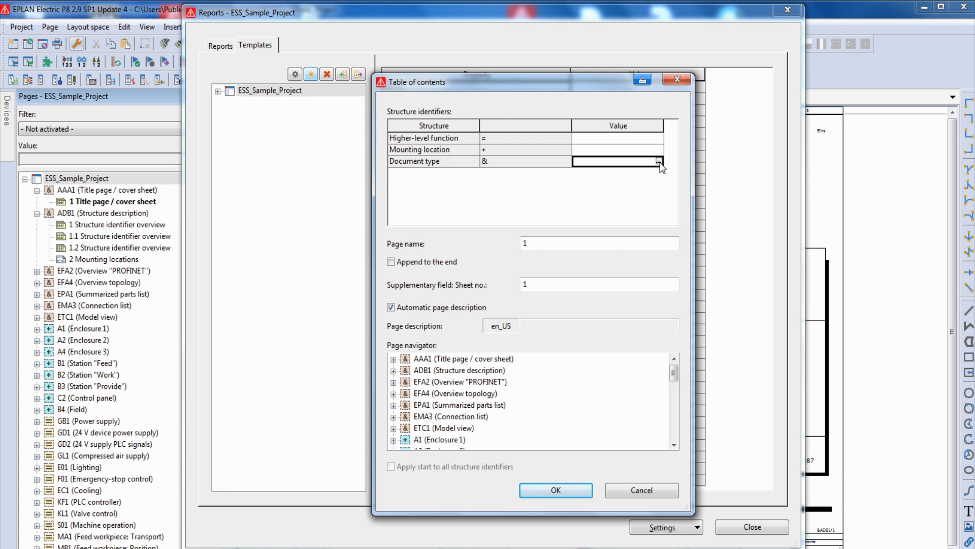
pyautogui.click(659, 161)
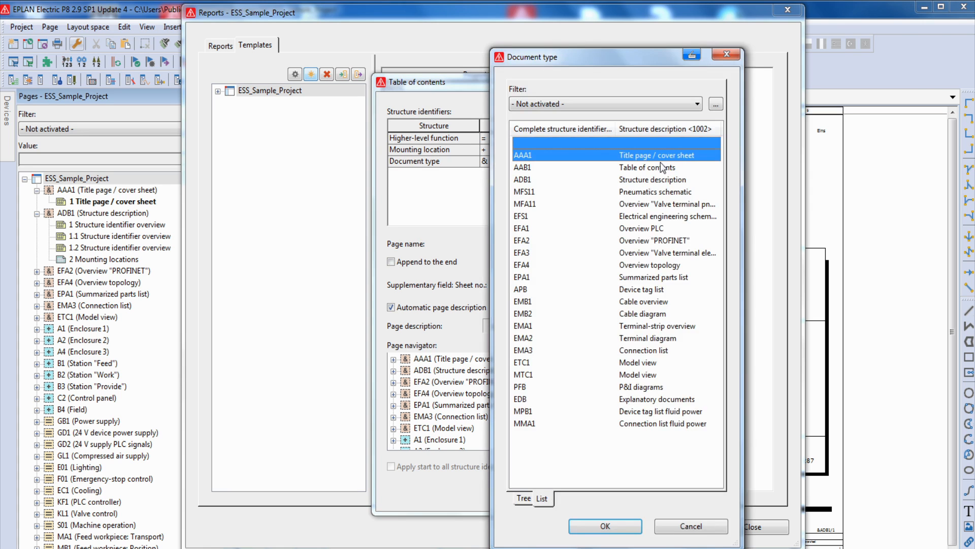
pyautogui.click(536, 167)
pyautogui.click(593, 525)
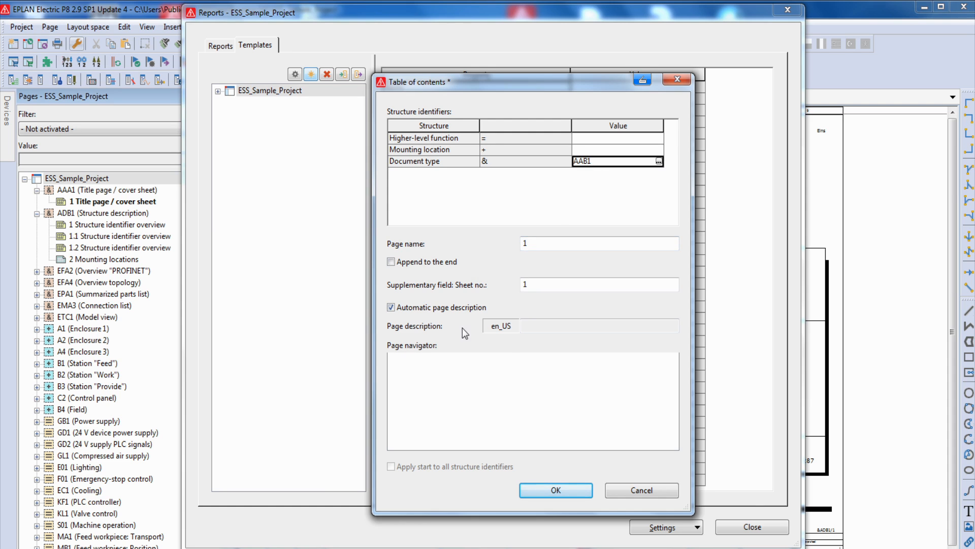
pyautogui.click(541, 494)
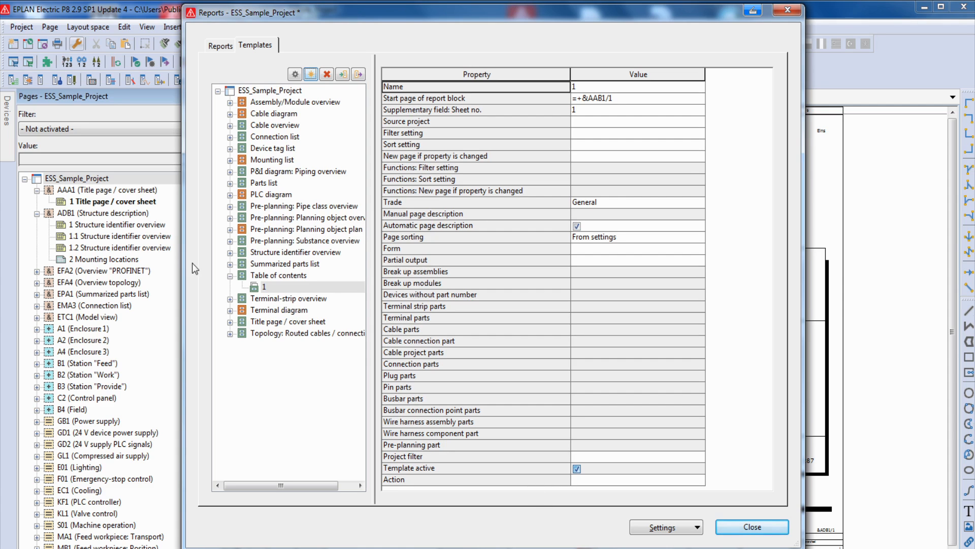
# - Generate the report from table of contents template 1 and open its first page, &AAB1/1
pyautogui.click(272, 287)
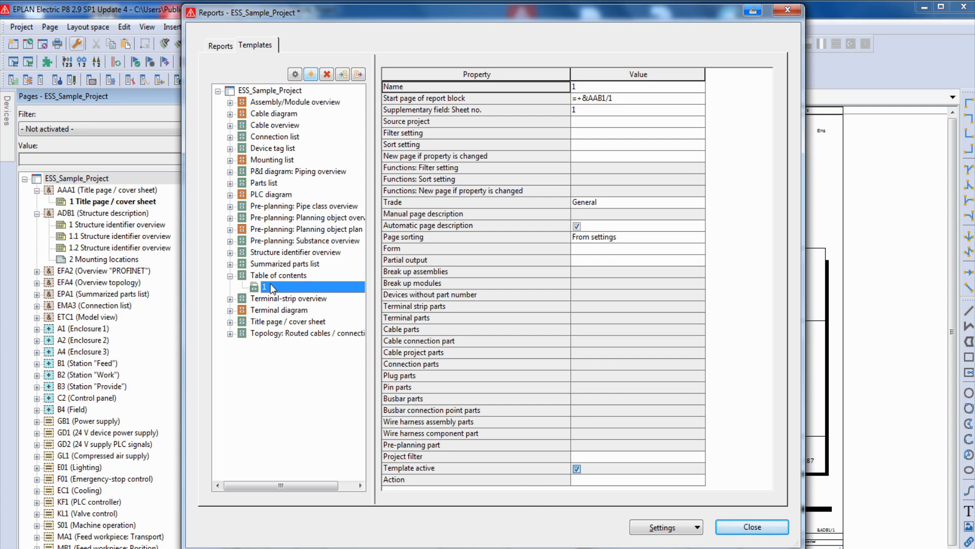
pyautogui.click(294, 74)
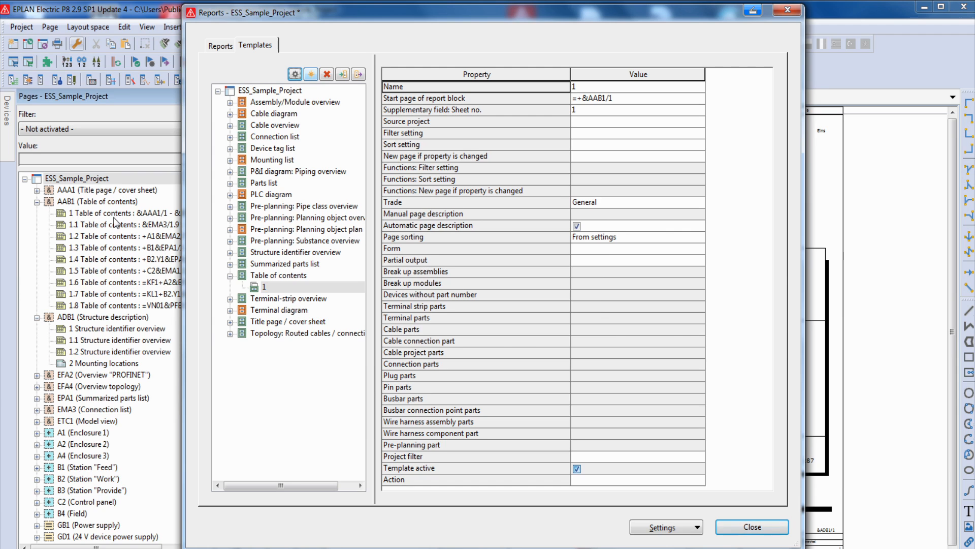
pyautogui.click(753, 526)
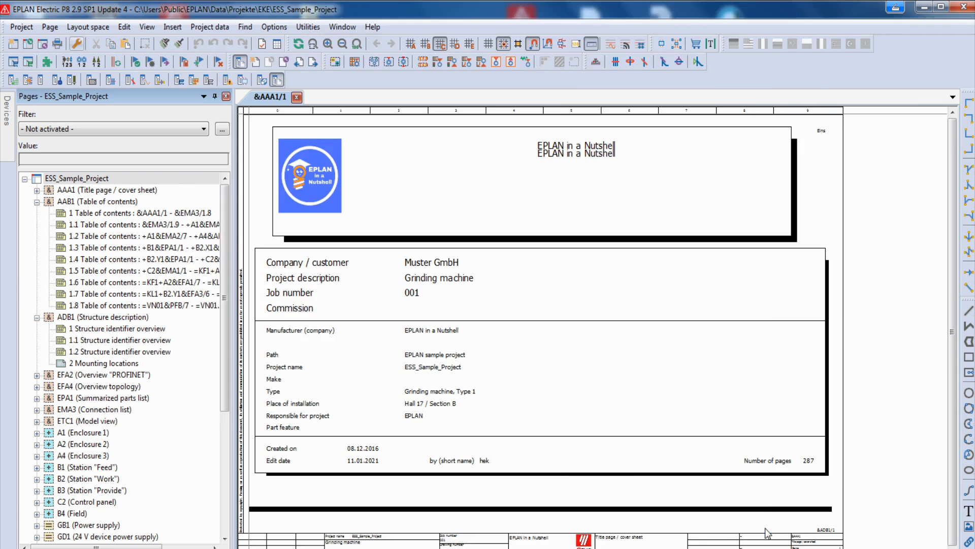
pyautogui.click(184, 213)
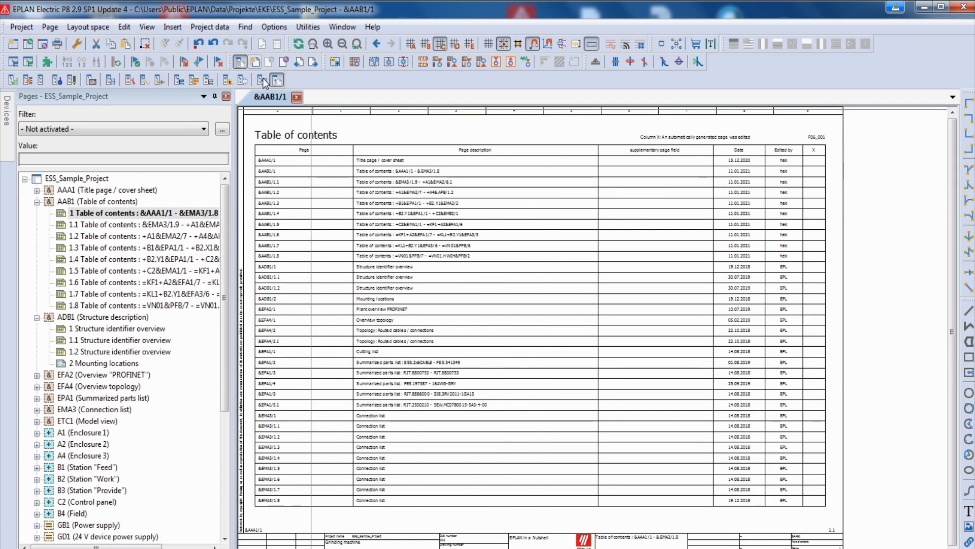
# - Start copying a master data form, choosing the Table of contents form F06_001.f06 as the source
pyautogui.click(316, 29)
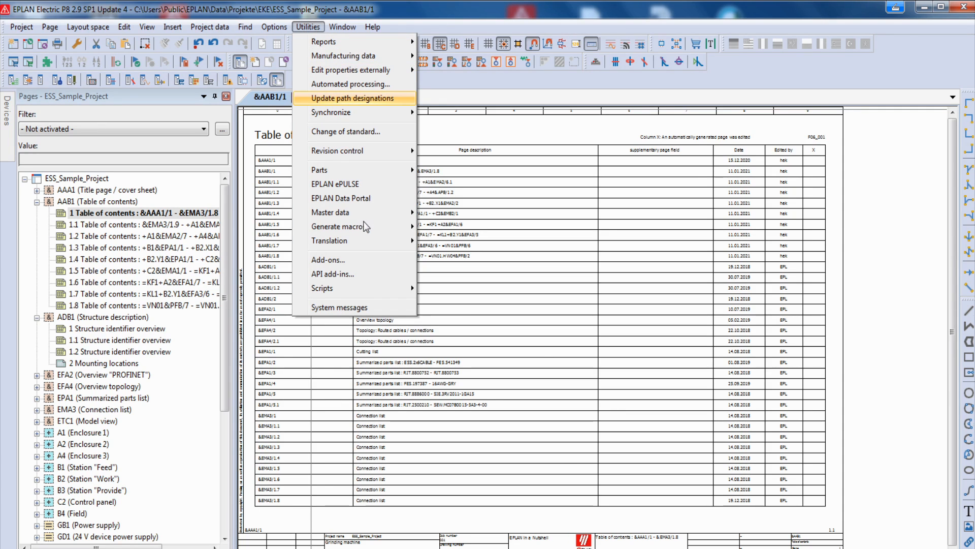
pyautogui.moveTo(363, 214)
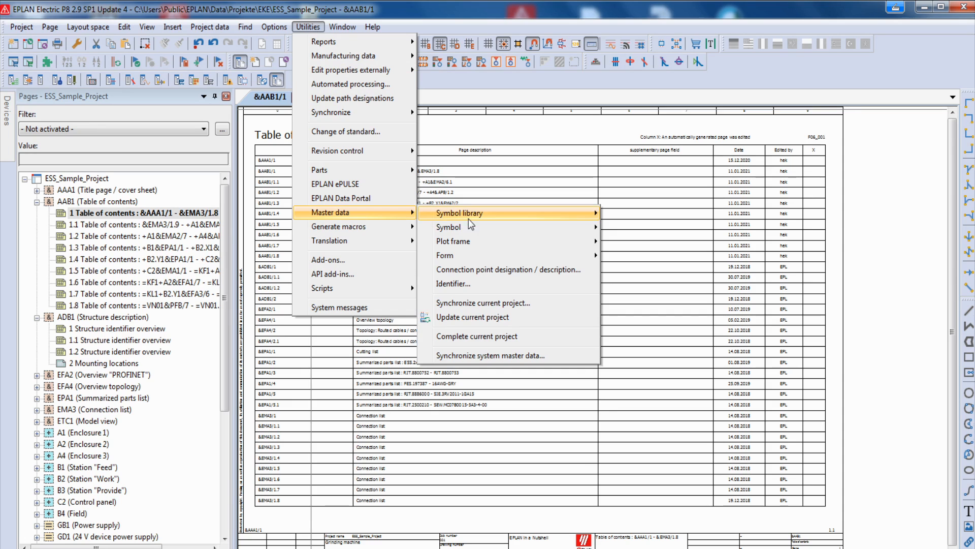
pyautogui.moveTo(558, 260)
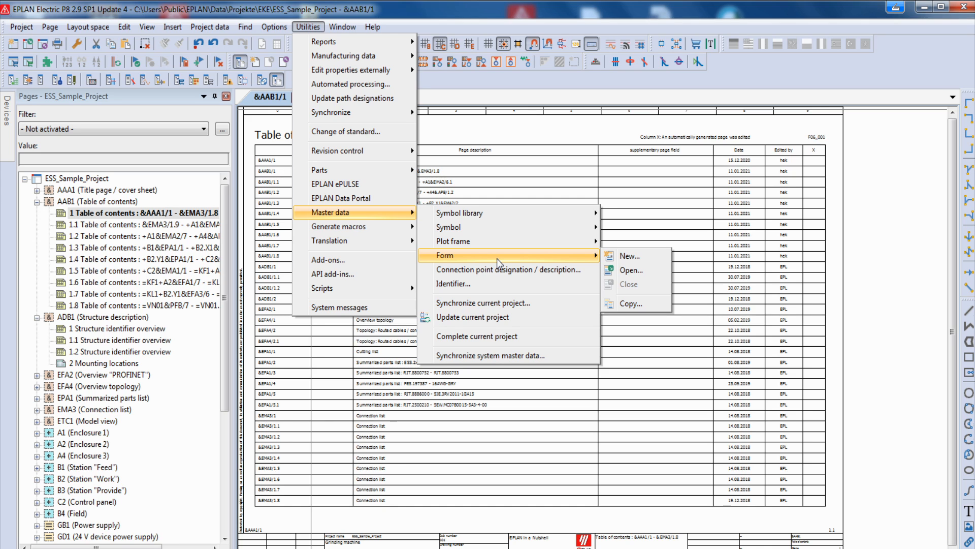
pyautogui.click(633, 307)
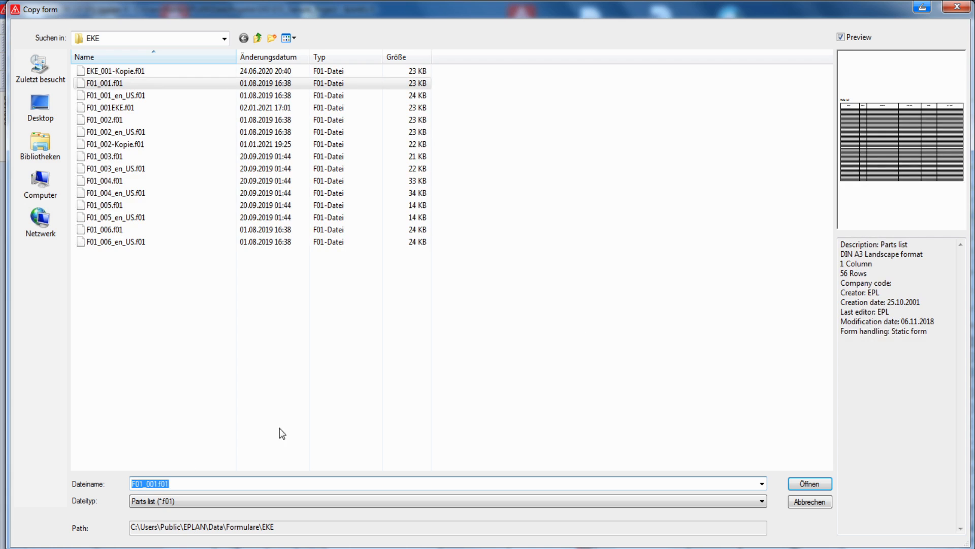
pyautogui.click(162, 502)
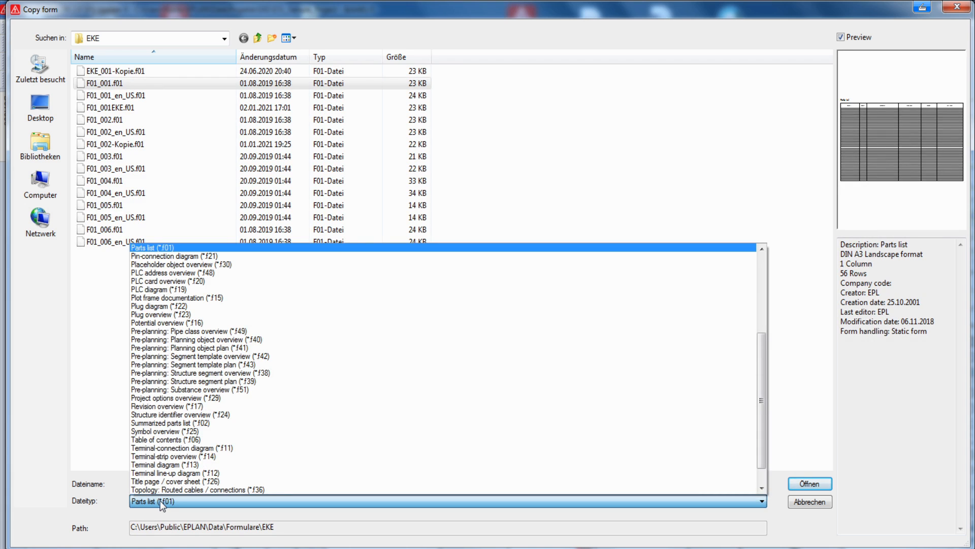
pyautogui.click(170, 439)
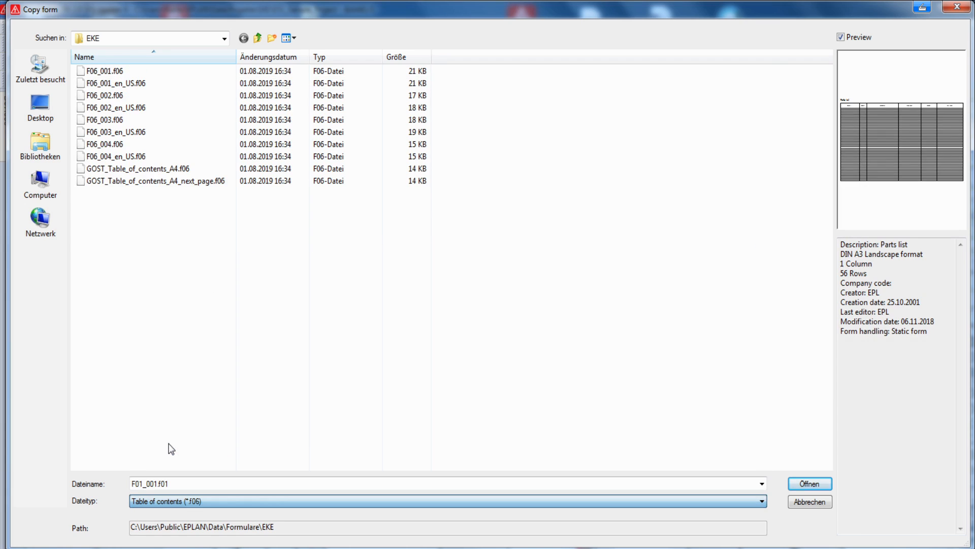
pyautogui.click(104, 72)
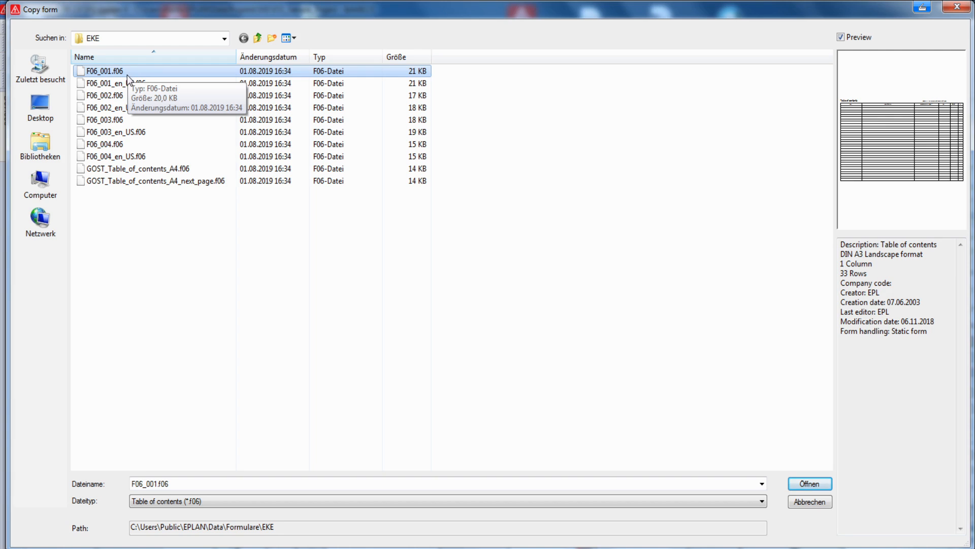
pyautogui.click(795, 485)
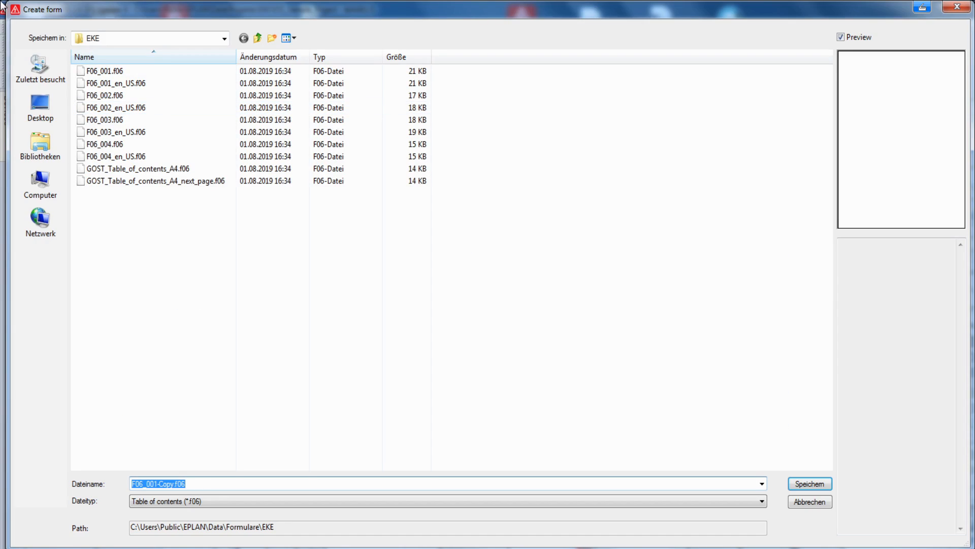
# - Save the copied form as F06_001-eins.f06 in the EKE folder
pyautogui.click(176, 483)
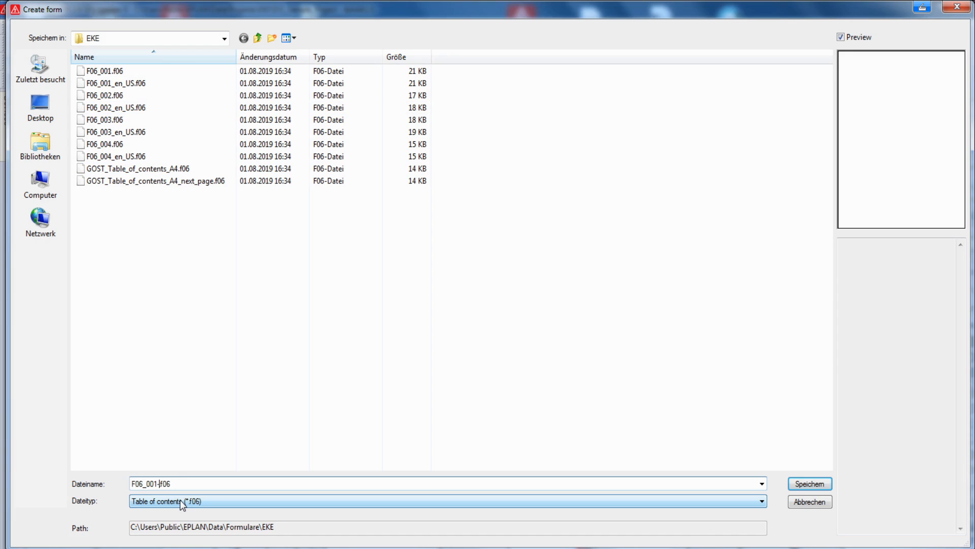
pyautogui.write('einy')
pyautogui.press('BackSpace')
pyautogui.write('s')
pyautogui.click(810, 484)
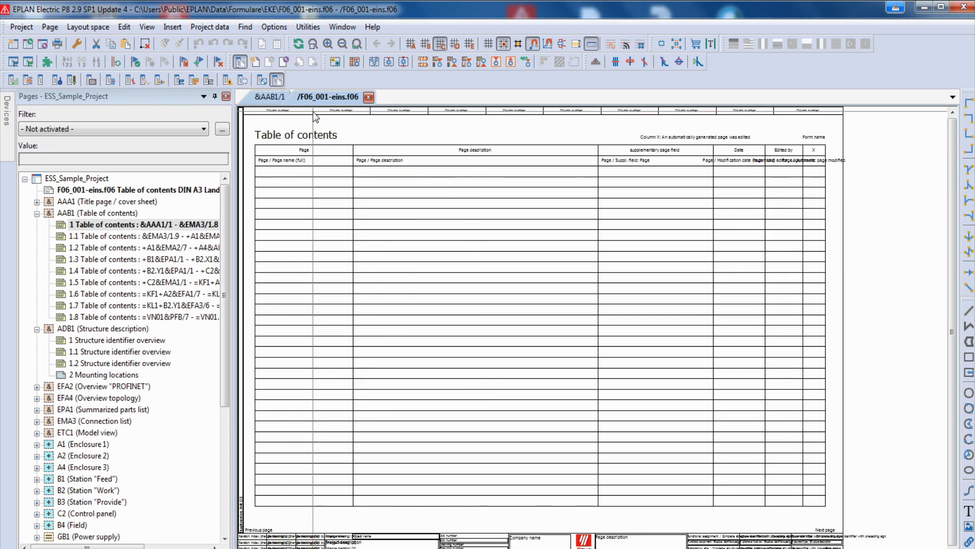
# - Move the vertical line between Page description and supplementary page field towards the Page description column, narrowing that column
pyautogui.click(110, 192)
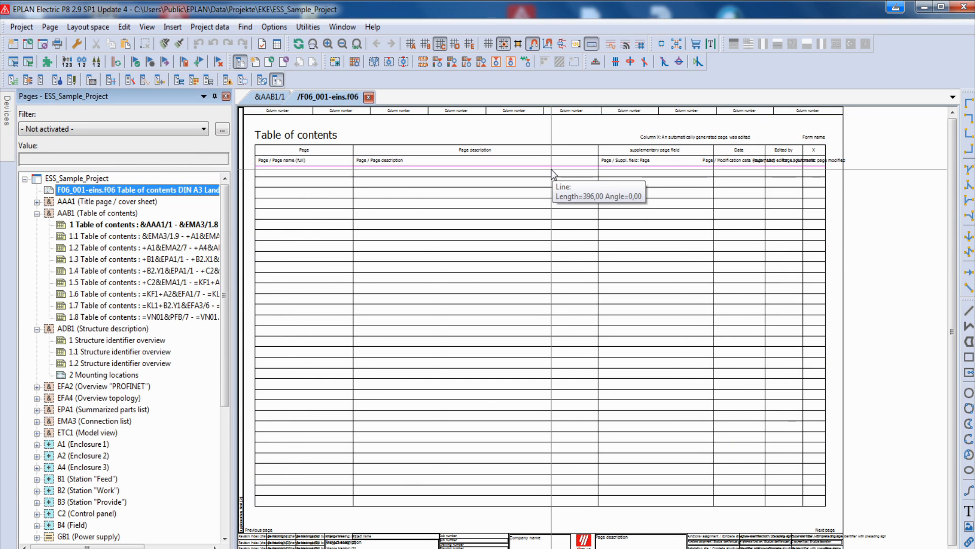
pyautogui.click(551, 208)
pyautogui.moveTo(572, 130); pyautogui.dragTo(599, 514)
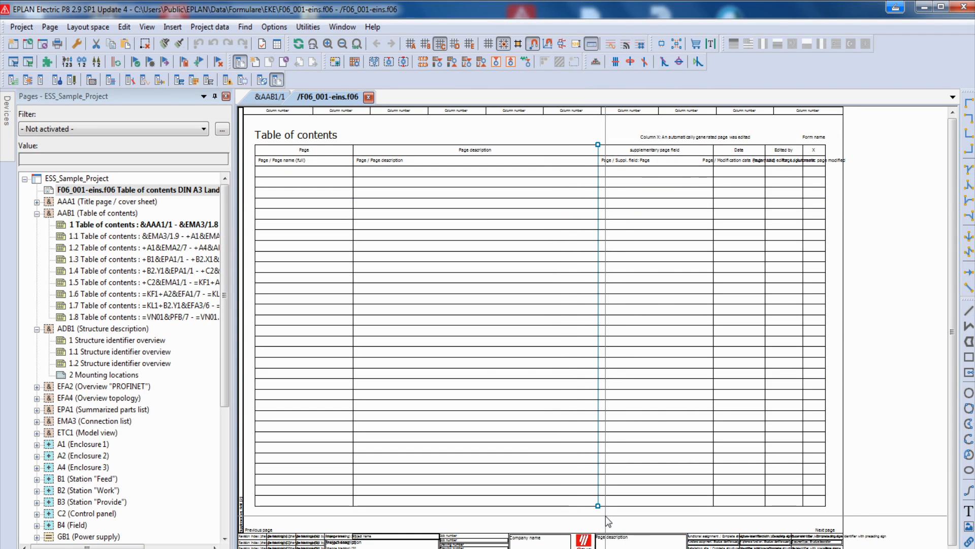
pyautogui.click(598, 507)
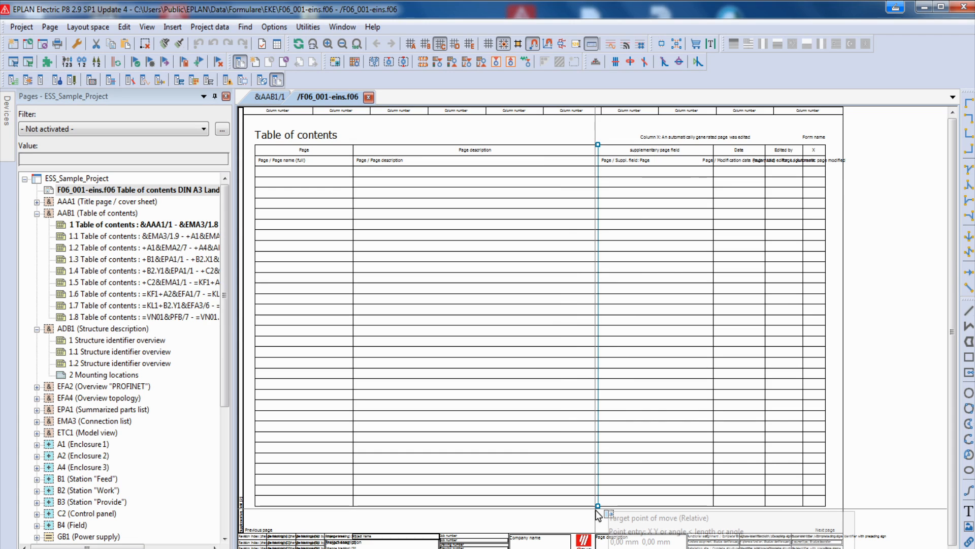
pyautogui.click(563, 508)
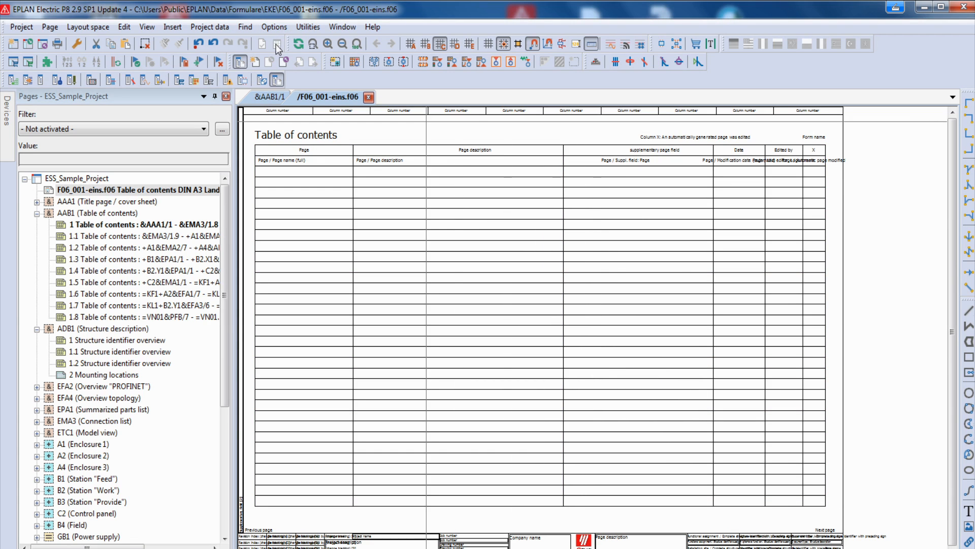
# - Draw a vertical line over the full table height through the Page description column, splitting off a narrow new column beside supplementary page field
pyautogui.click(171, 27)
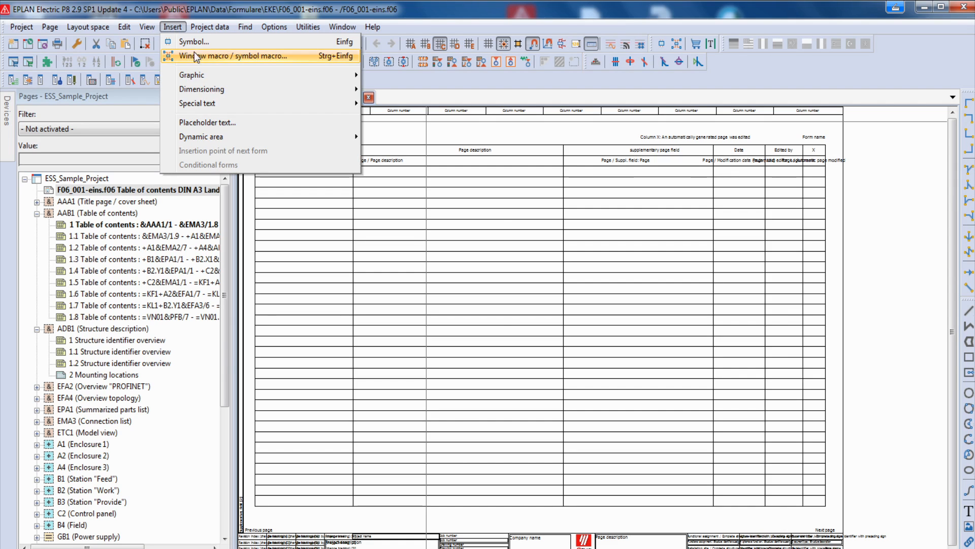
pyautogui.moveTo(249, 75)
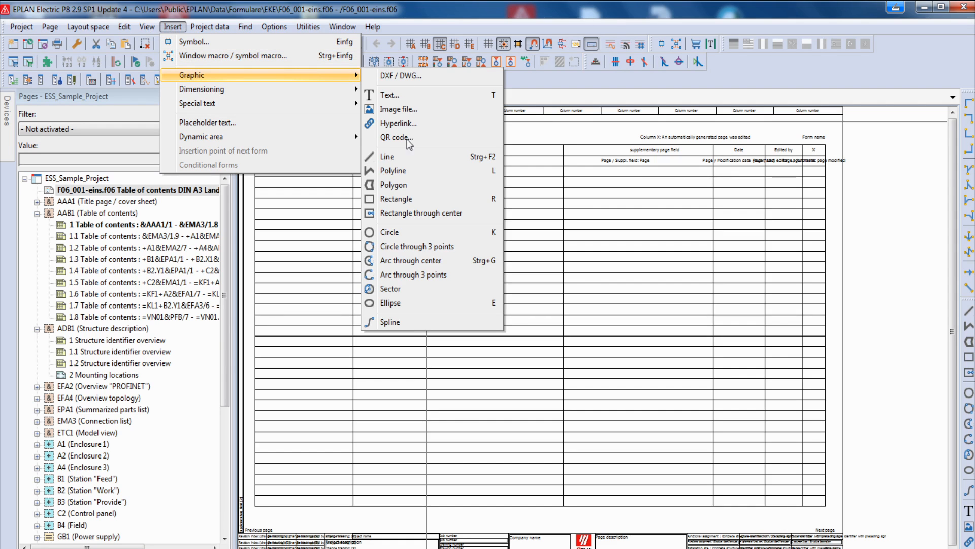
pyautogui.click(398, 156)
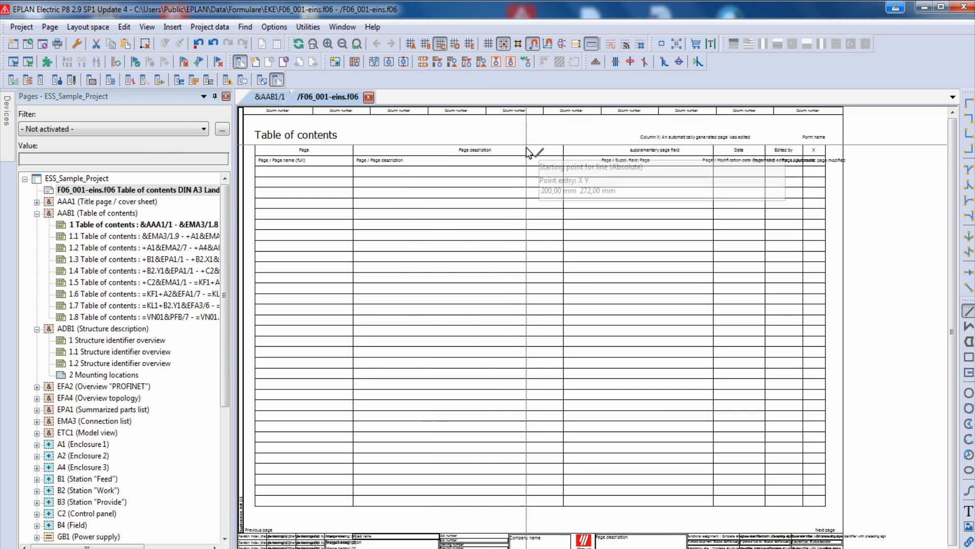
pyautogui.click(509, 146)
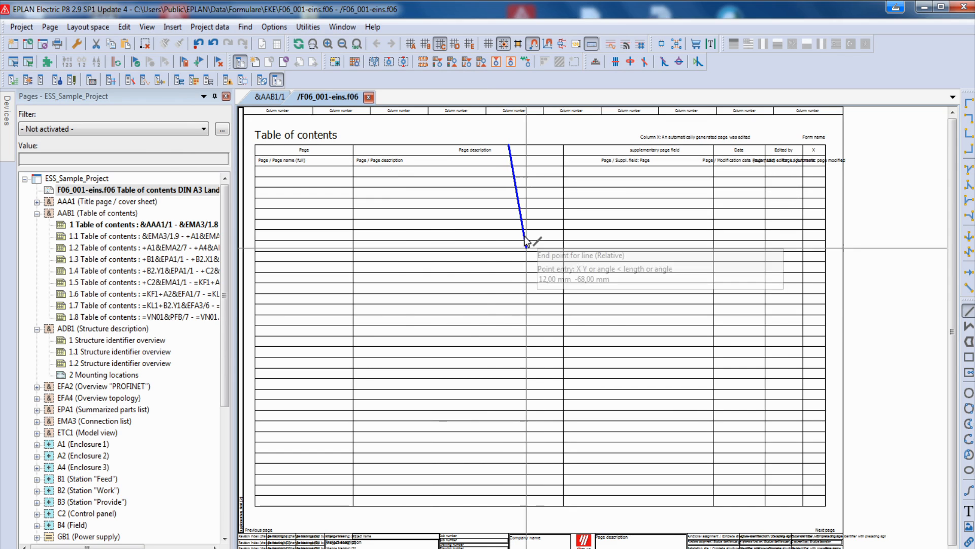
pyautogui.click(509, 506)
# - Insert the page property Creator <11020> as special text in the first row of the new column below the header
pyautogui.scroll(-1, 510, 504)
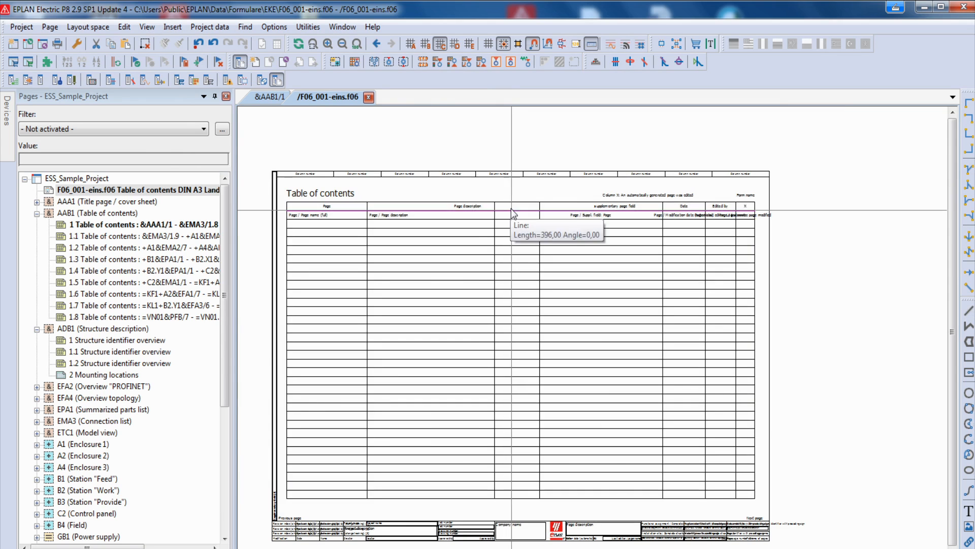
pyautogui.scroll(2, 517, 215)
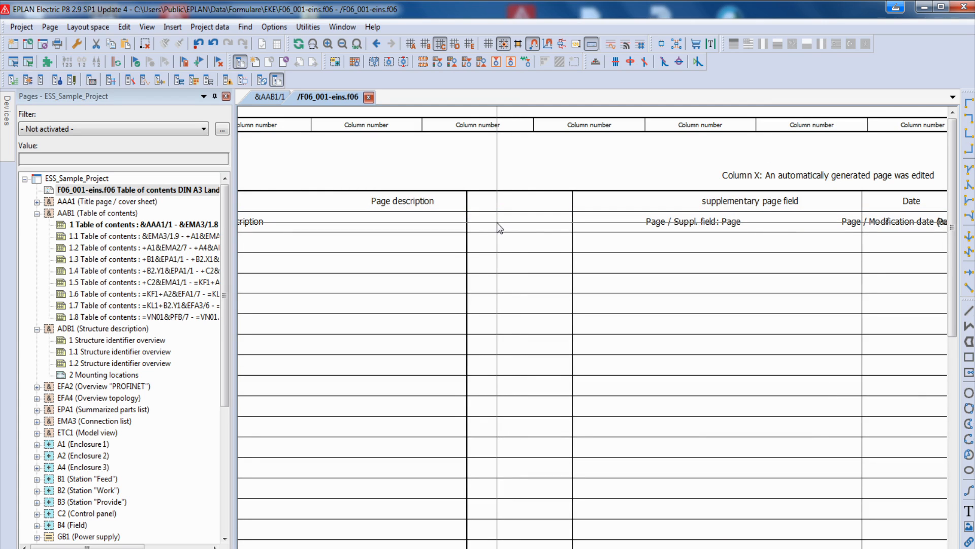
pyautogui.click(172, 27)
pyautogui.moveTo(224, 101)
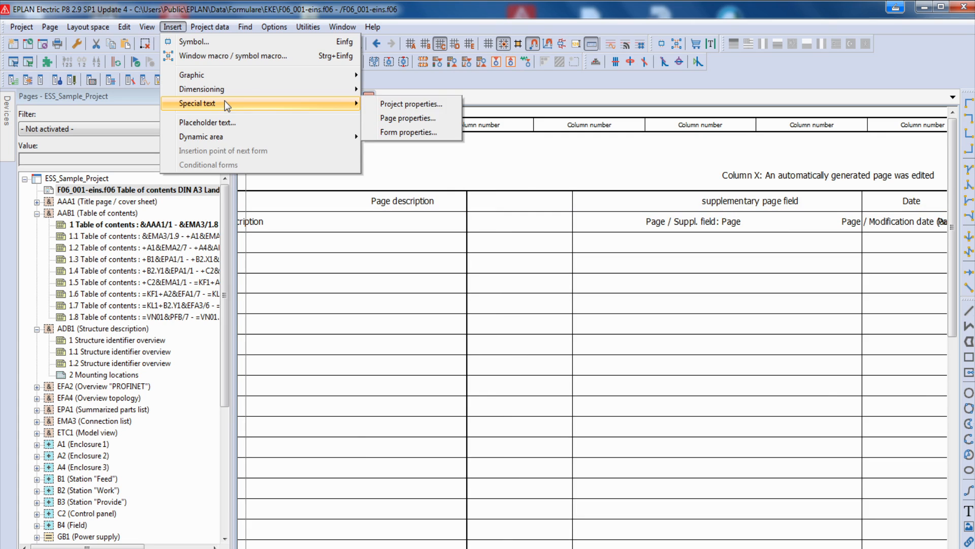
pyautogui.click(422, 120)
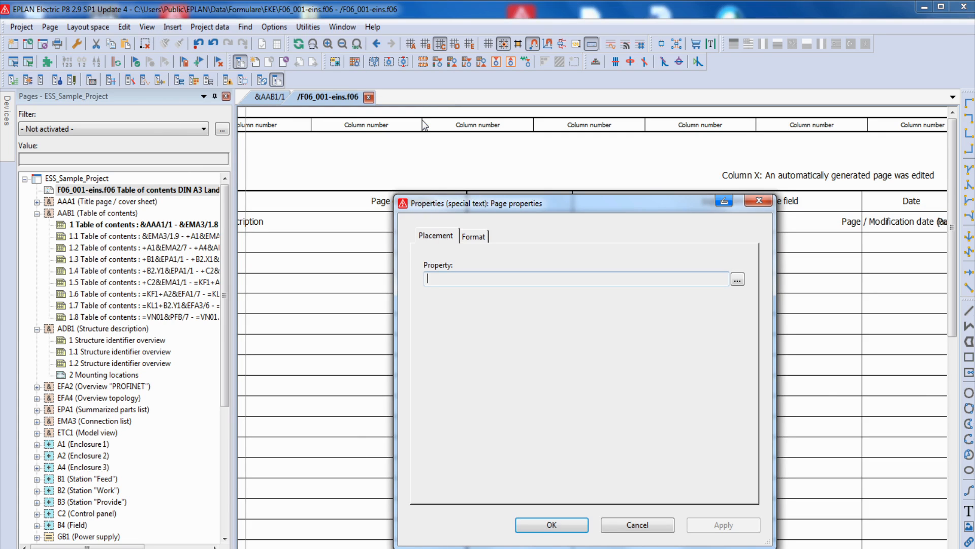
pyautogui.click(736, 280)
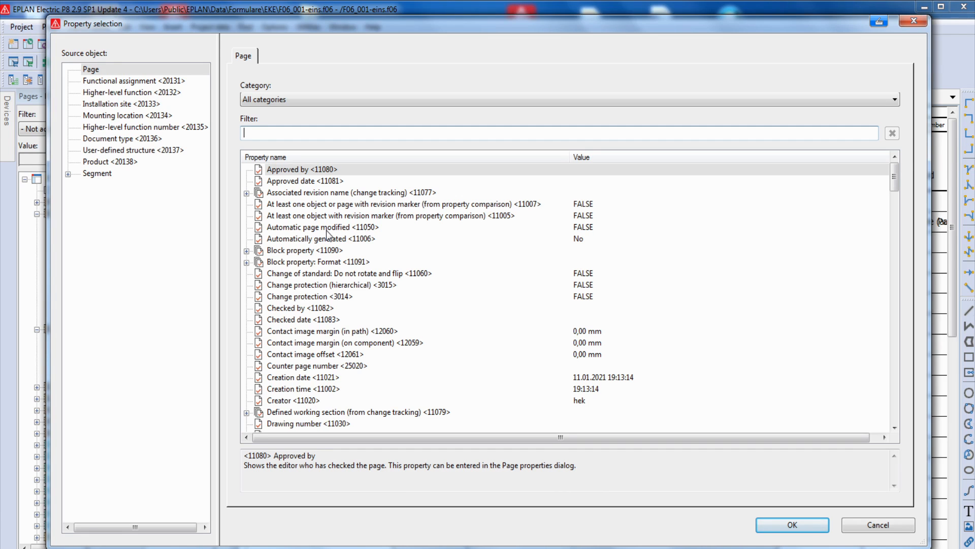
pyautogui.click(295, 400)
pyautogui.click(801, 528)
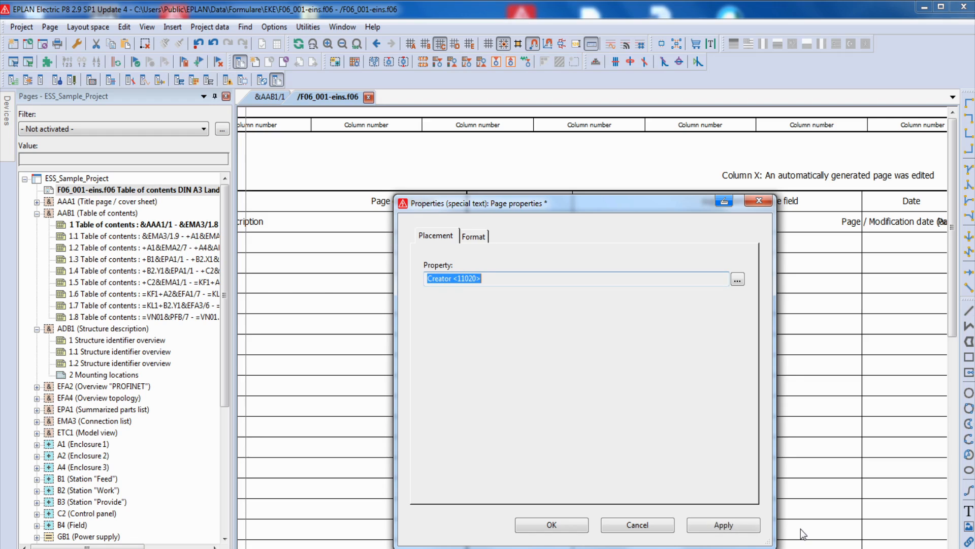
pyautogui.click(551, 524)
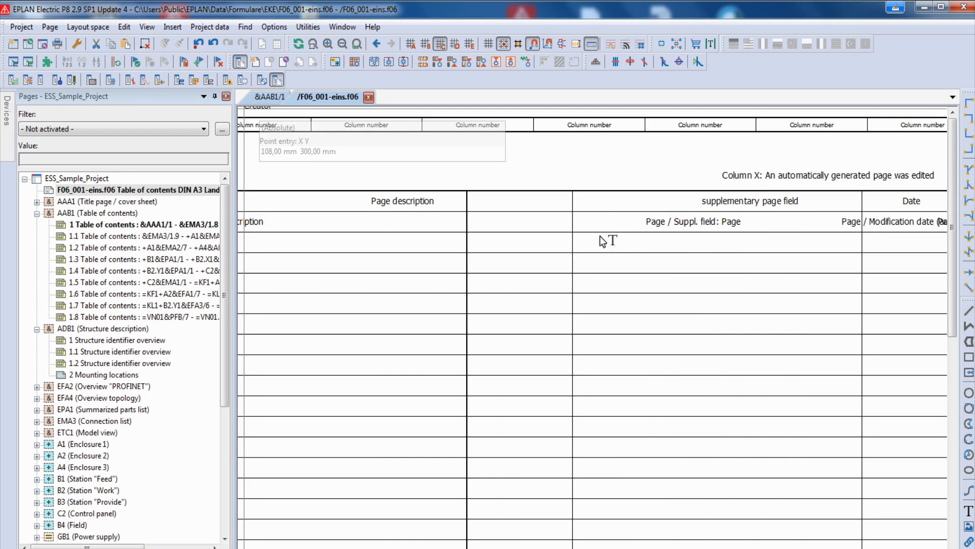
pyautogui.click(508, 229)
pyautogui.press('Escape')
# - Set the alignment of the Creator special text to Basis center
pyautogui.scroll(-1, 522, 234)
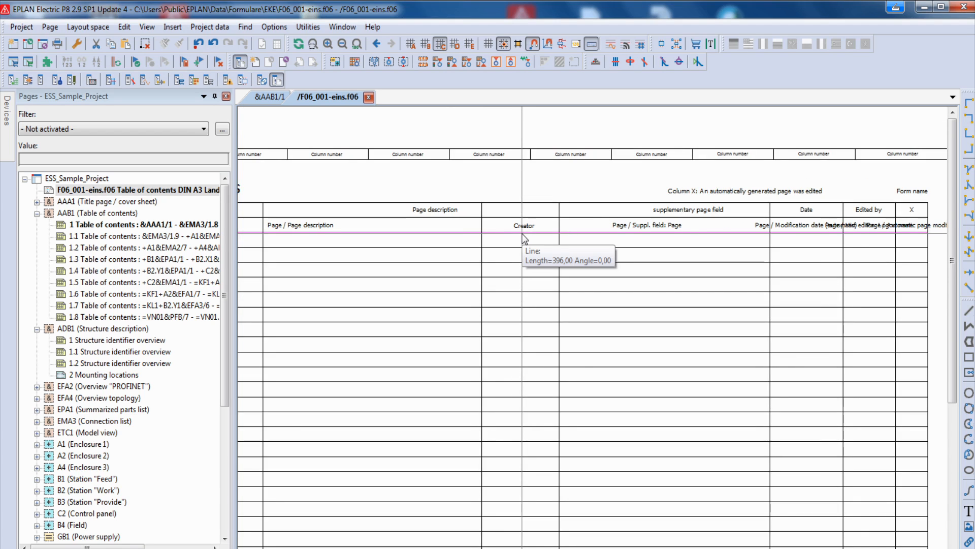
pyautogui.scroll(1, 525, 239)
pyautogui.doubleClick(515, 225)
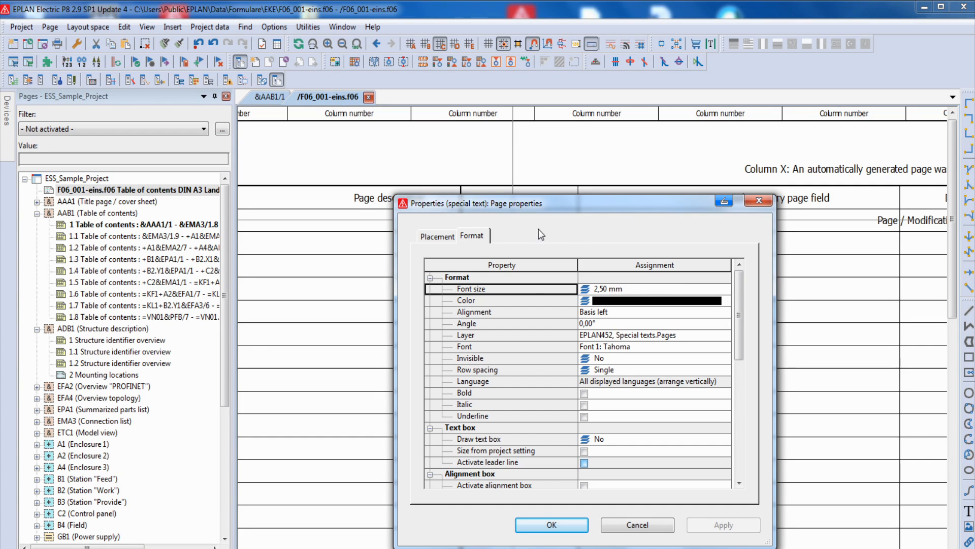
pyautogui.click(726, 312)
pyautogui.click(600, 343)
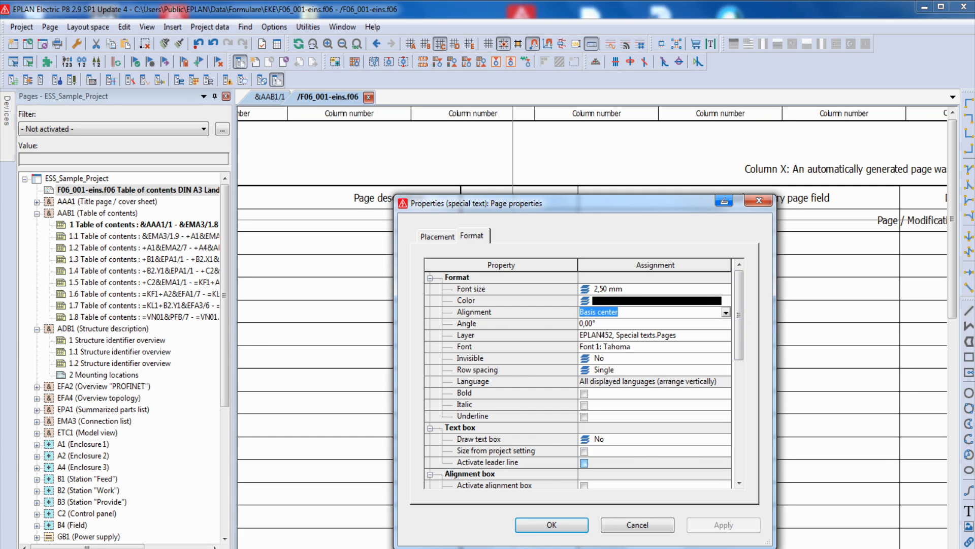
pyautogui.click(555, 523)
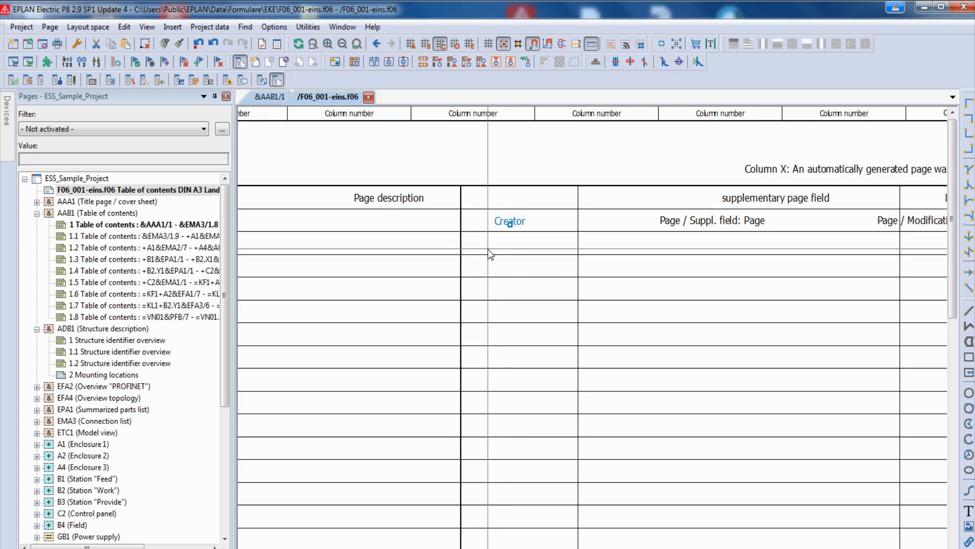
# - Close the edited form F06_001-eins.f06 in the page navigator
pyautogui.scroll(-1, 491, 255)
pyautogui.scroll(-5, 491, 249)
pyautogui.moveTo(491, 269); pyautogui.dragTo(557, 240, button='middle')
pyautogui.scroll(3, 863, 244)
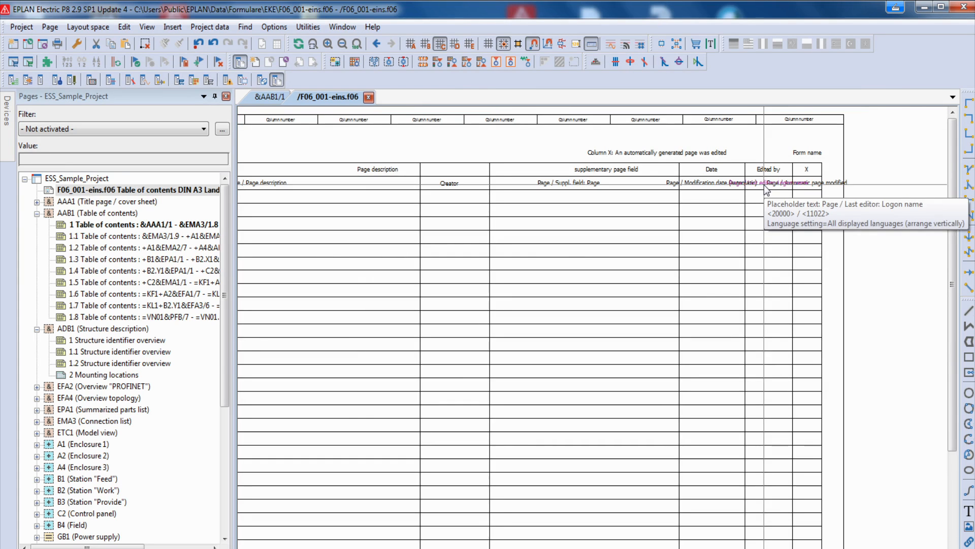
pyautogui.moveTo(338, 229); pyautogui.dragTo(445, 229, button='middle')
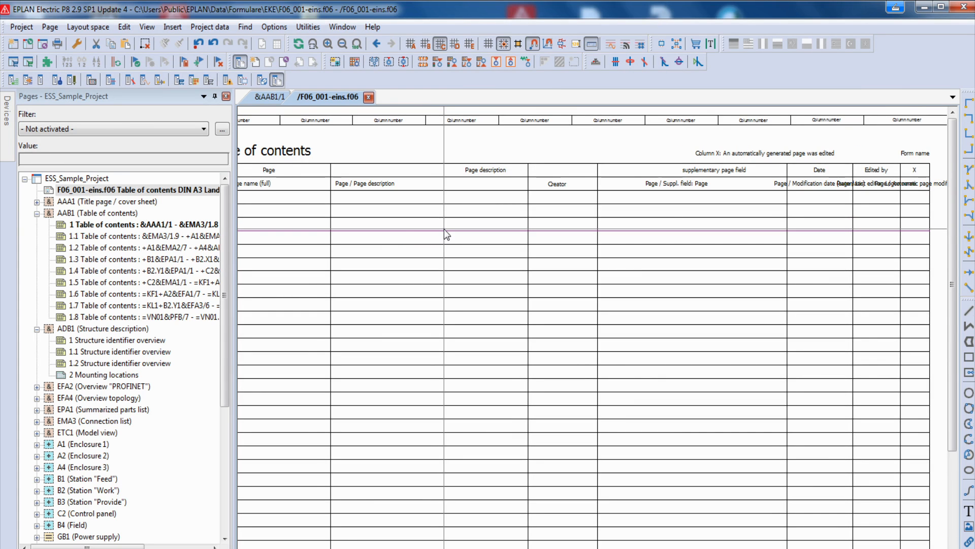
pyautogui.click(81, 189)
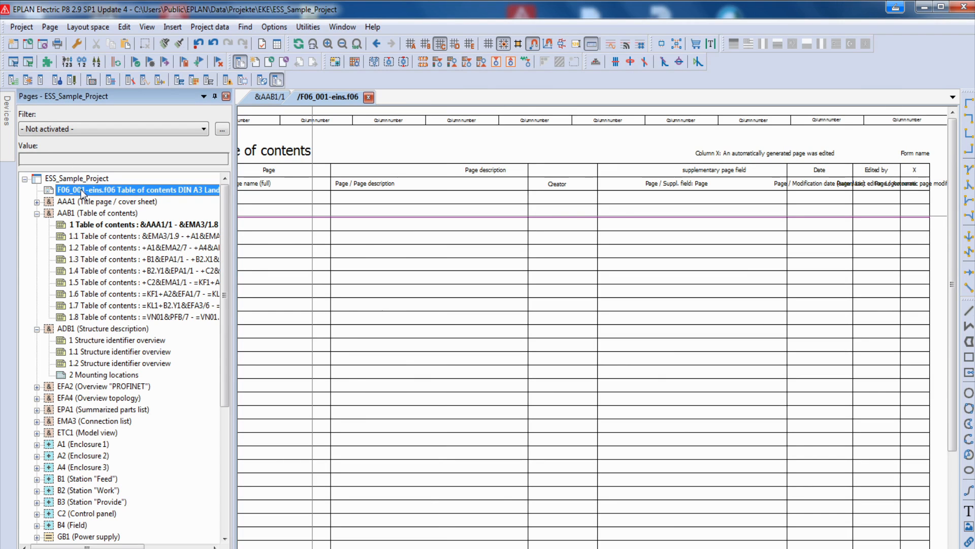
pyautogui.rightClick(81, 189)
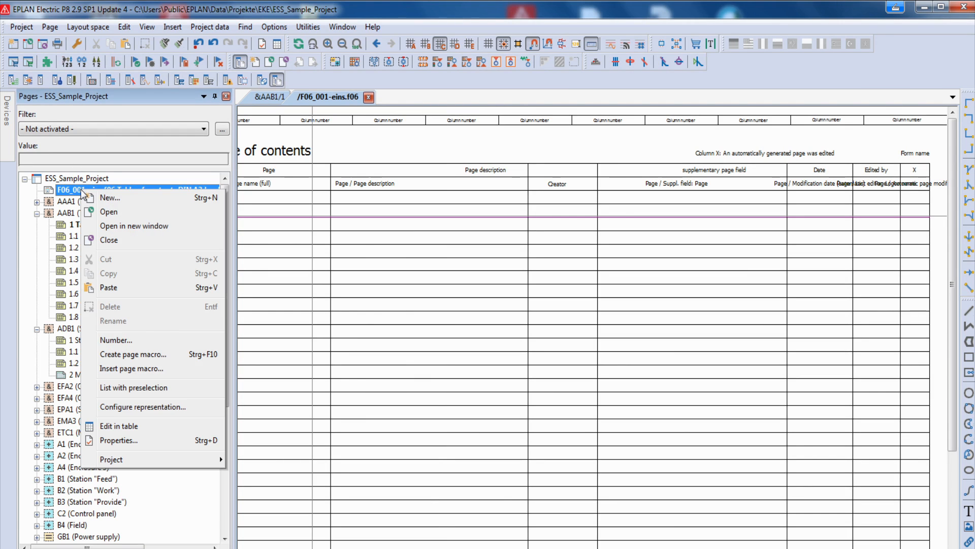
pyautogui.click(107, 240)
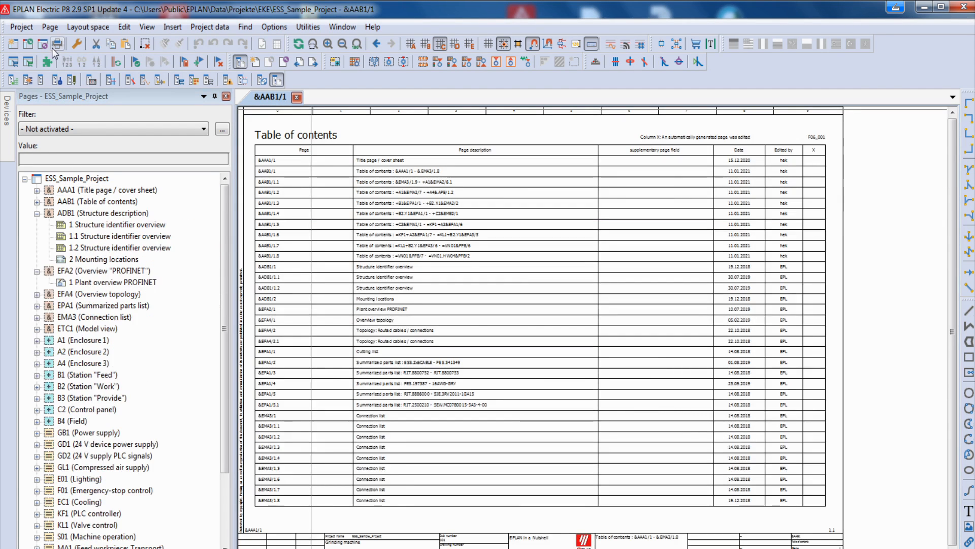
# - Assign the form F06_001-eins.f06 to the Table of contents report in the project's settings for report output to pages
pyautogui.click(78, 42)
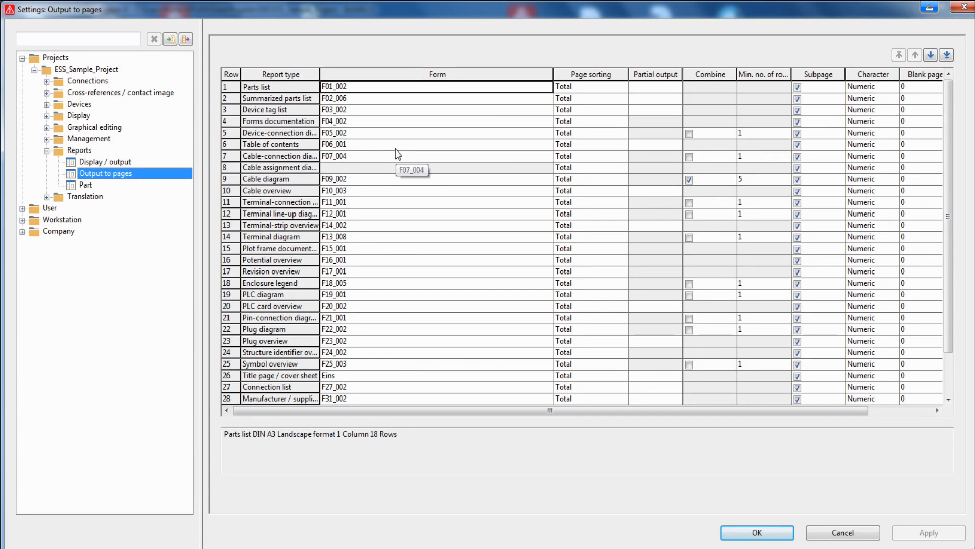
pyautogui.click(500, 145)
pyautogui.click(547, 145)
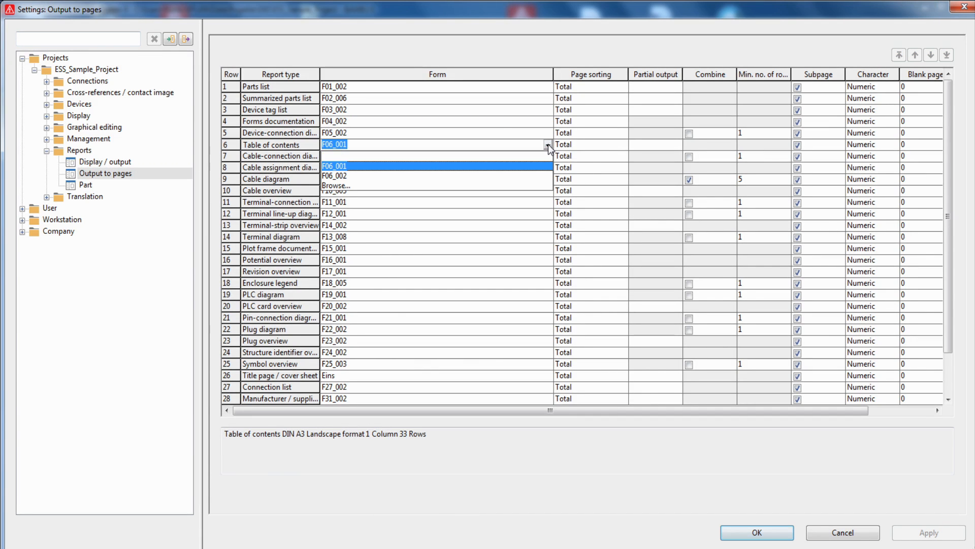
pyautogui.click(365, 186)
pyautogui.click(121, 96)
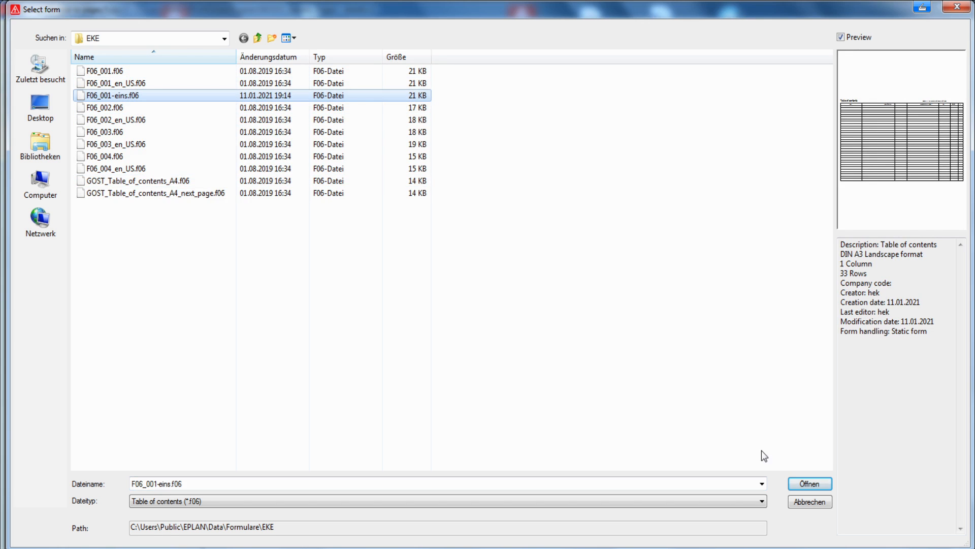
pyautogui.click(812, 483)
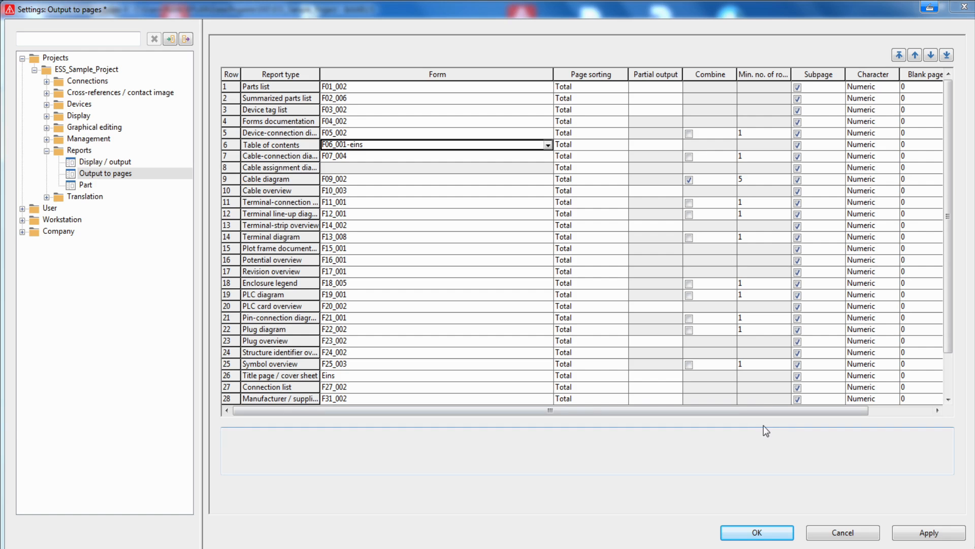
pyautogui.click(756, 531)
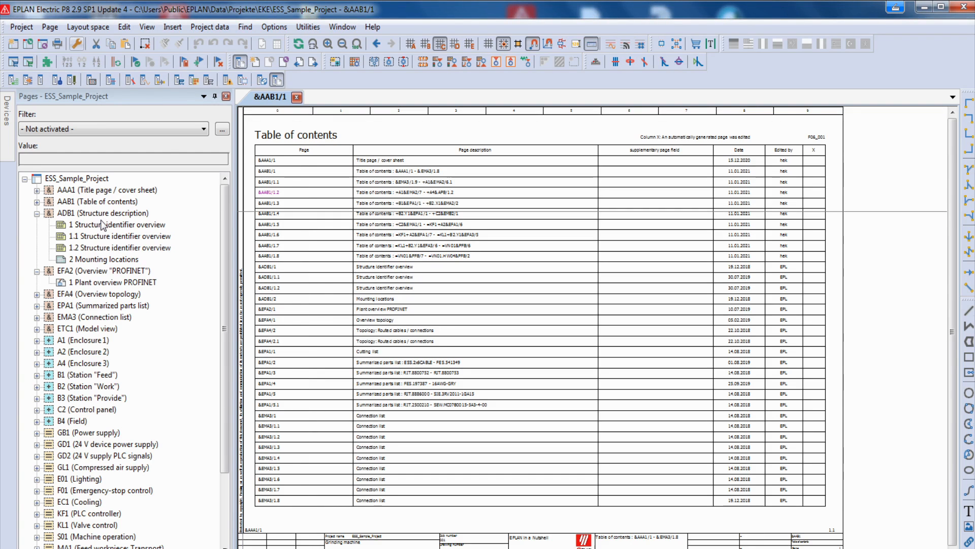
# - Update the reports for the AAB1 (Table of contents) pages of ESS_Sample_Project
pyautogui.click(37, 203)
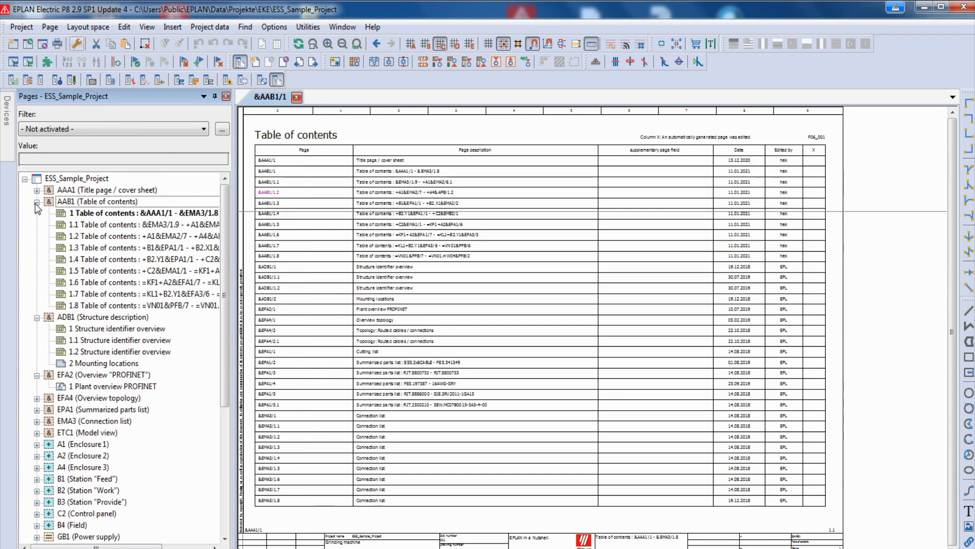
pyautogui.click(108, 202)
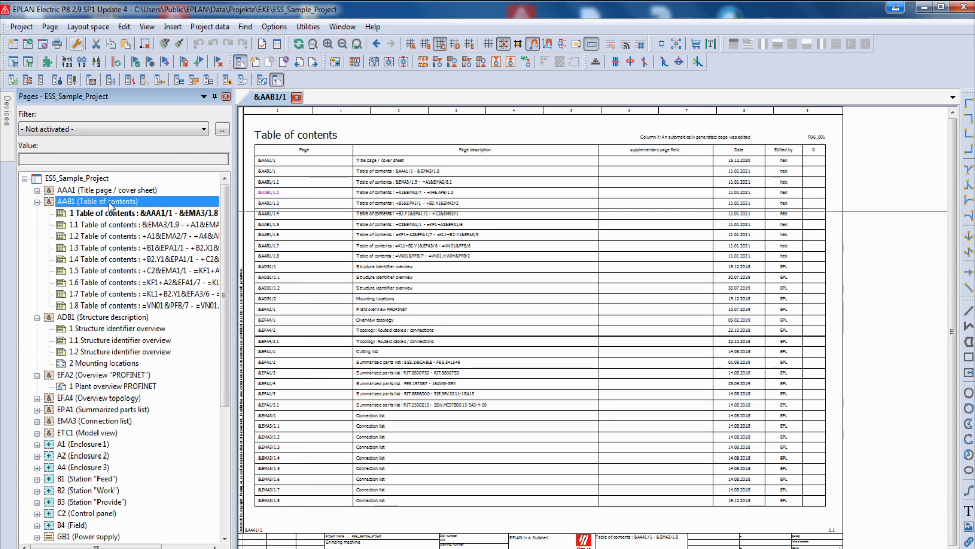
pyautogui.click(308, 27)
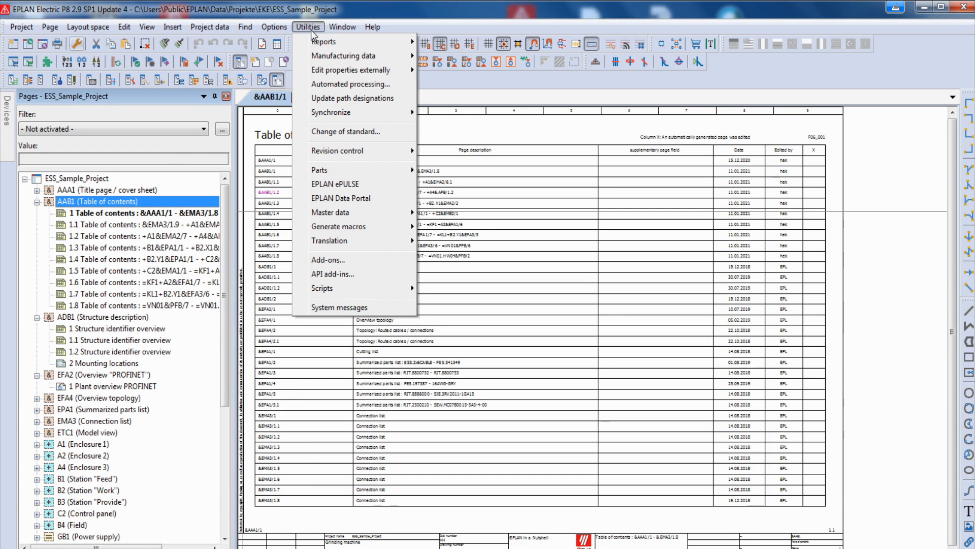
pyautogui.moveTo(330, 42)
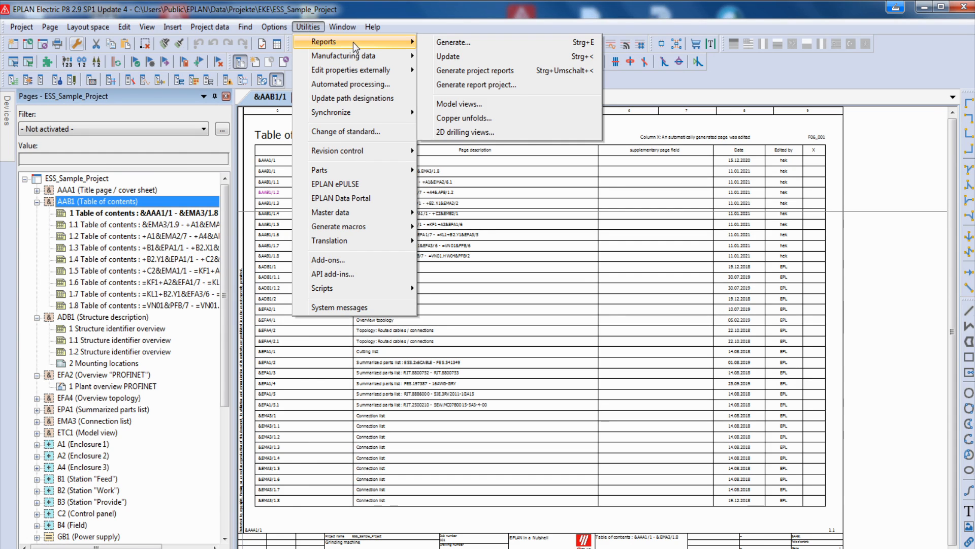
pyautogui.click(429, 56)
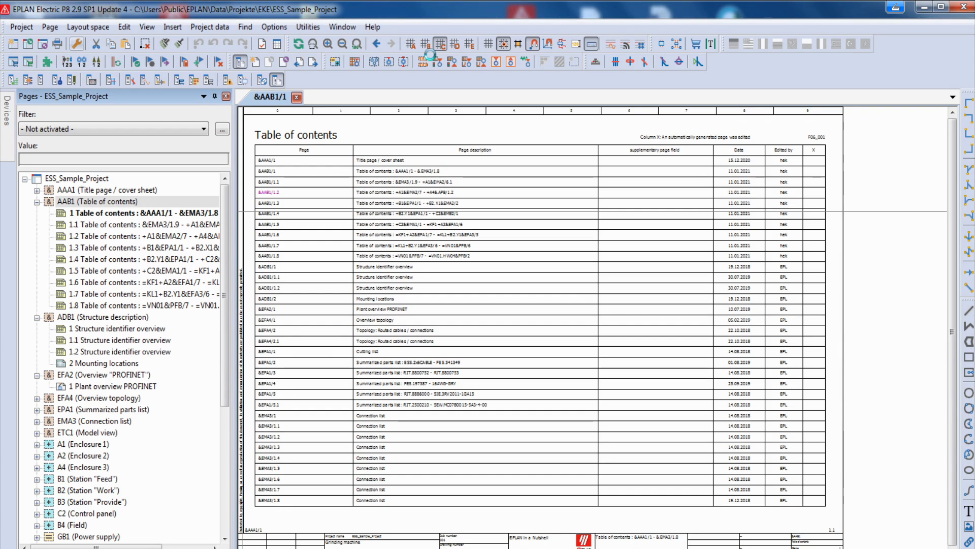